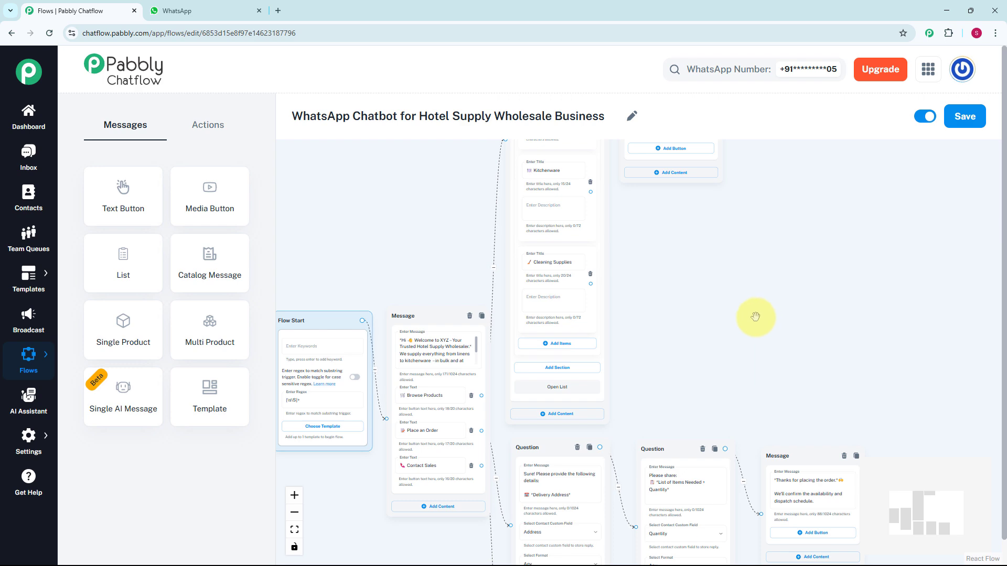
Step: Examine the finished hotel supply chatbot flow, including its welcome message, category list, order questions and product replies
{"action": "scroll", "coordinate": [755, 315], "scroll_direction": "up", "scroll_amount": 3}
{"action": "left_click_drag", "start_coordinate": [748, 321], "coordinate": [771, 192]}
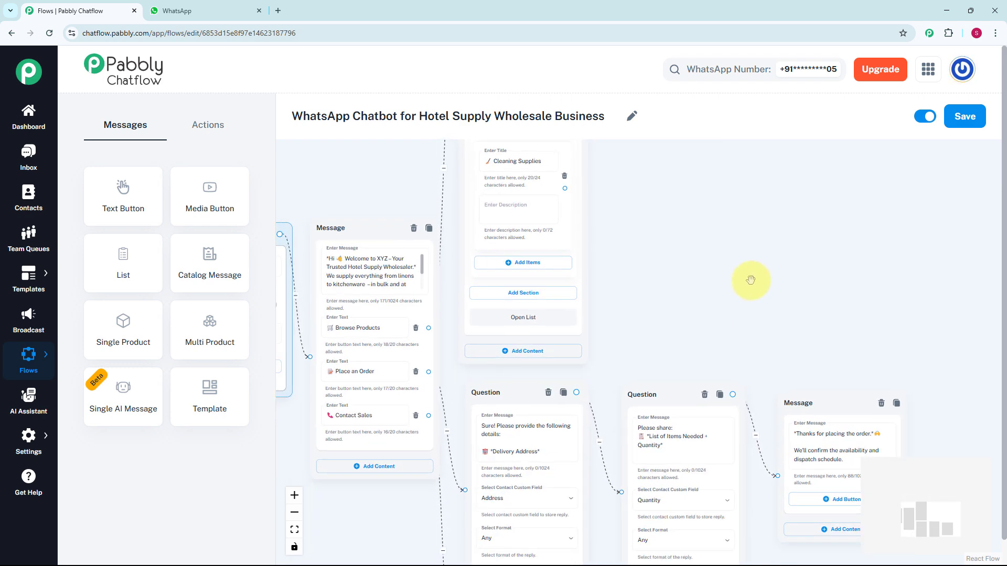
{"action": "scroll", "coordinate": [750, 278], "scroll_direction": "up", "scroll_amount": 2}
{"action": "left_click_drag", "start_coordinate": [739, 226], "coordinate": [704, 257]}
{"action": "scroll", "coordinate": [729, 212], "scroll_direction": "down", "scroll_amount": 2}
{"action": "scroll", "coordinate": [720, 223], "scroll_direction": "down", "scroll_amount": 2}
{"action": "left_click_drag", "start_coordinate": [711, 174], "coordinate": [703, 371]}
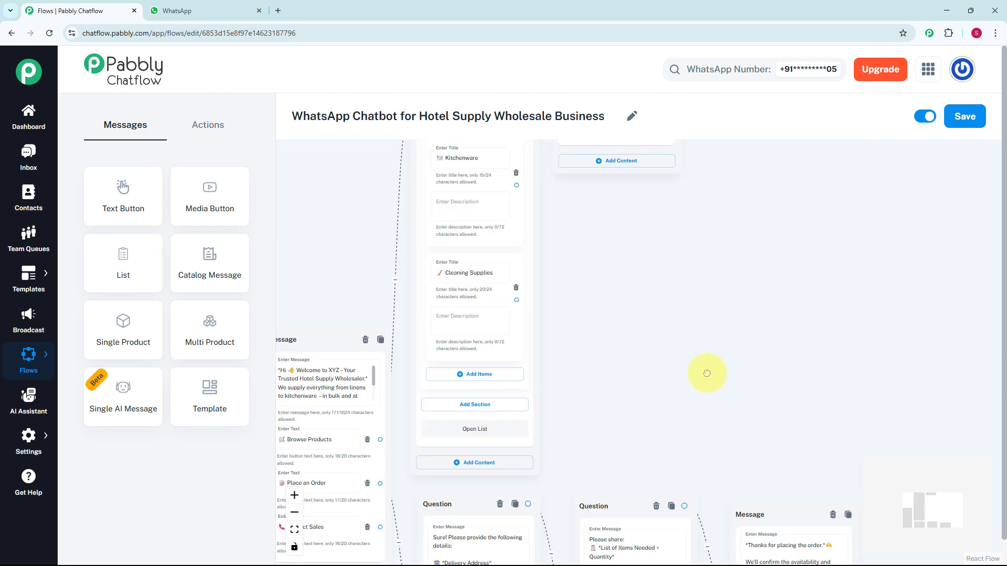
{"action": "left_click_drag", "start_coordinate": [719, 260], "coordinate": [719, 367]}
{"action": "left_click_drag", "start_coordinate": [761, 296], "coordinate": [755, 378]}
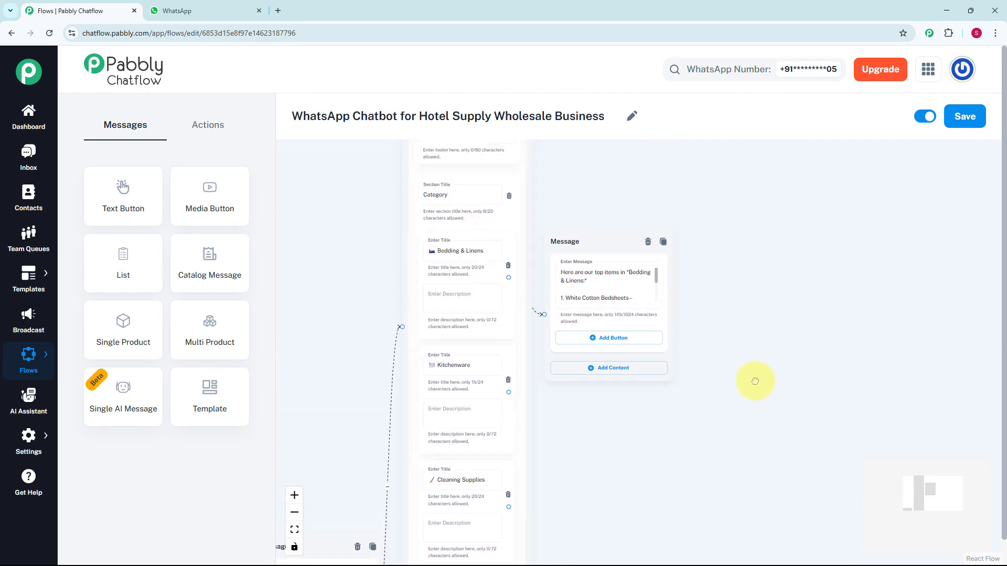
{"action": "mouse_move", "coordinate": [759, 285]}
{"action": "left_mouse_down"}
{"action": "mouse_move", "coordinate": [775, 377]}
{"action": "mouse_move", "coordinate": [776, 321]}
{"action": "mouse_move", "coordinate": [766, 341]}
{"action": "mouse_move", "coordinate": [775, 106]}
{"action": "left_mouse_up"}
{"action": "scroll", "coordinate": [767, 341], "scroll_direction": "down", "scroll_amount": 5}
Step: Switch to the WhatsApp chat, choose Browse Products in the welcome message and pick the Bedding & Linens category
{"action": "key", "text": "ctrl+Tab"}
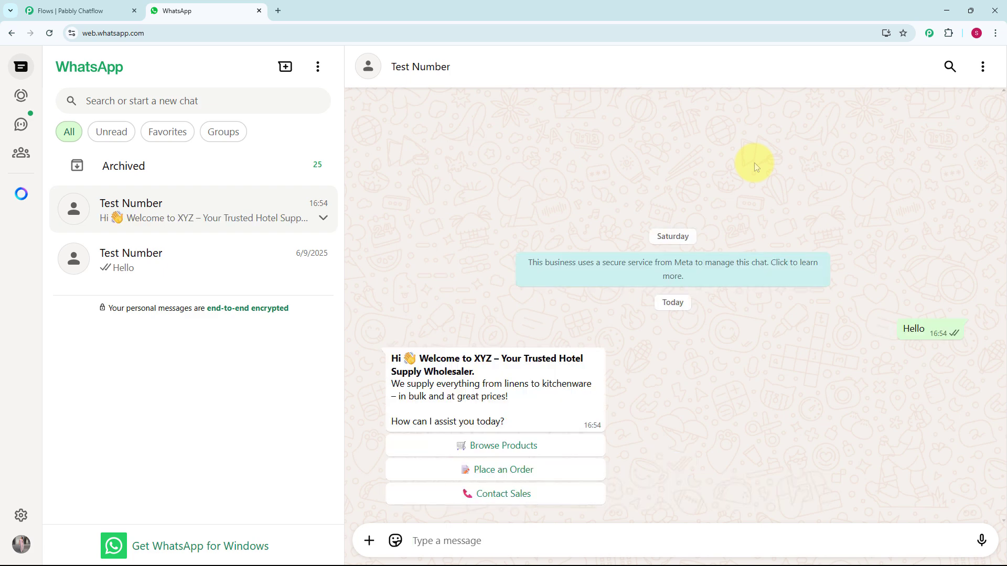
{"action": "mouse_move", "coordinate": [957, 340]}
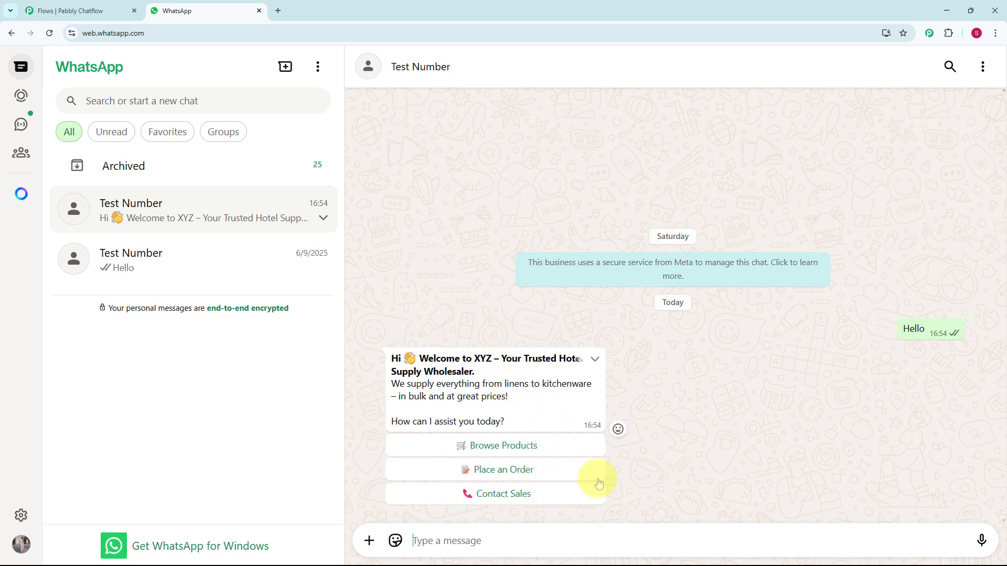
{"action": "left_click", "coordinate": [534, 448]}
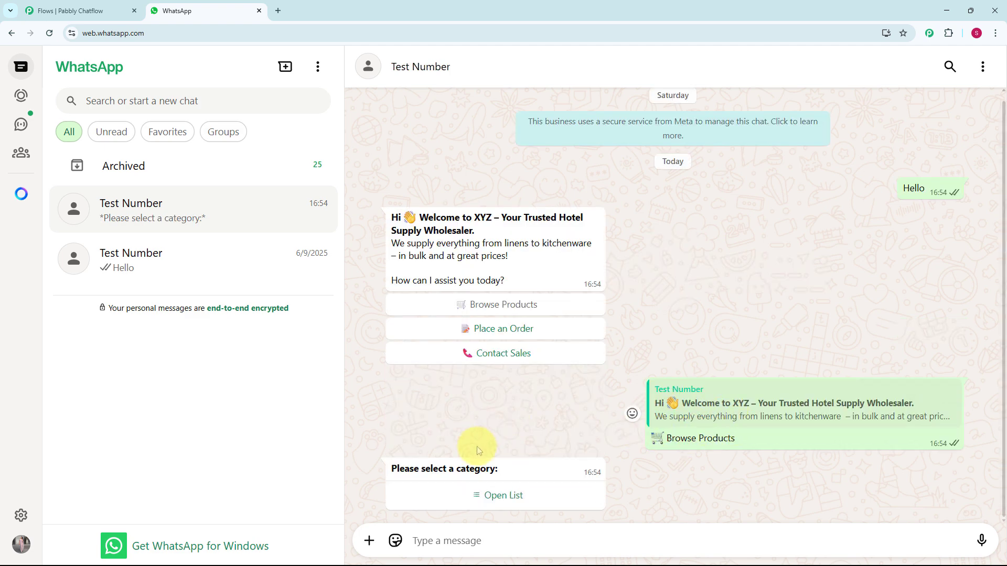
{"action": "left_click", "coordinate": [492, 498]}
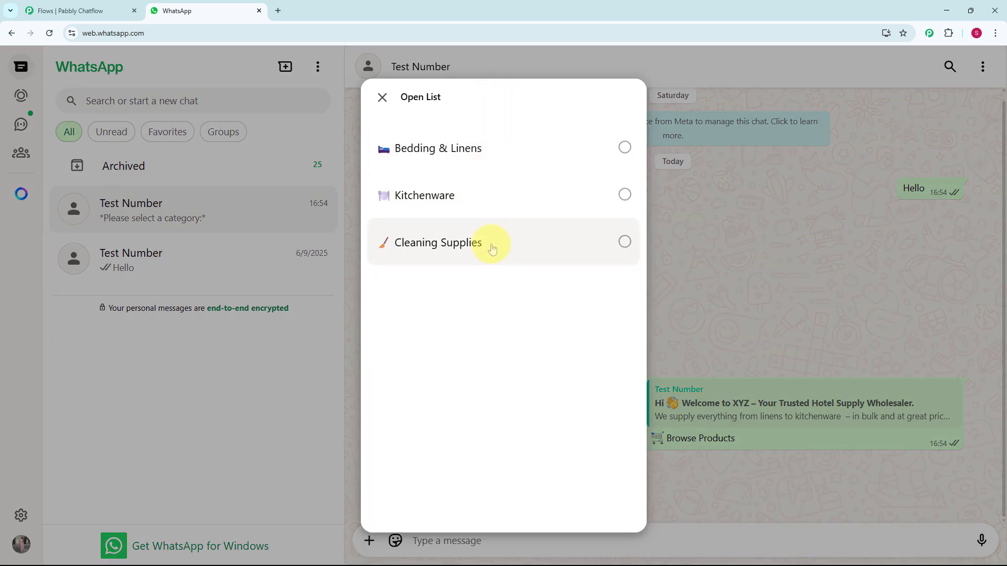
{"action": "left_click", "coordinate": [469, 152]}
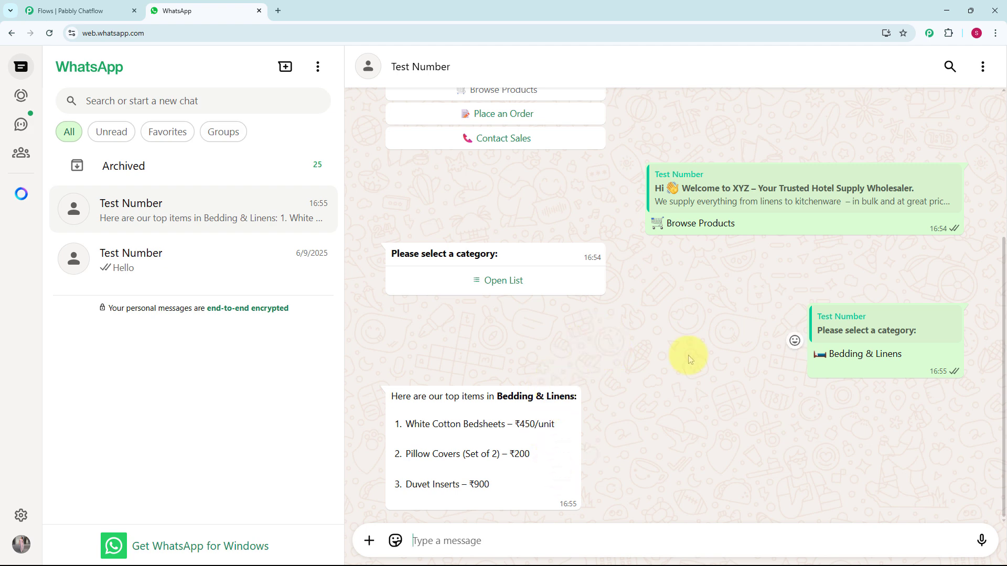
Step: Choose Place an Order from the welcome message, answer with the delivery address, and send "Pillow -6" as the items needed
{"action": "scroll", "coordinate": [688, 355], "scroll_direction": "up", "scroll_amount": 4}
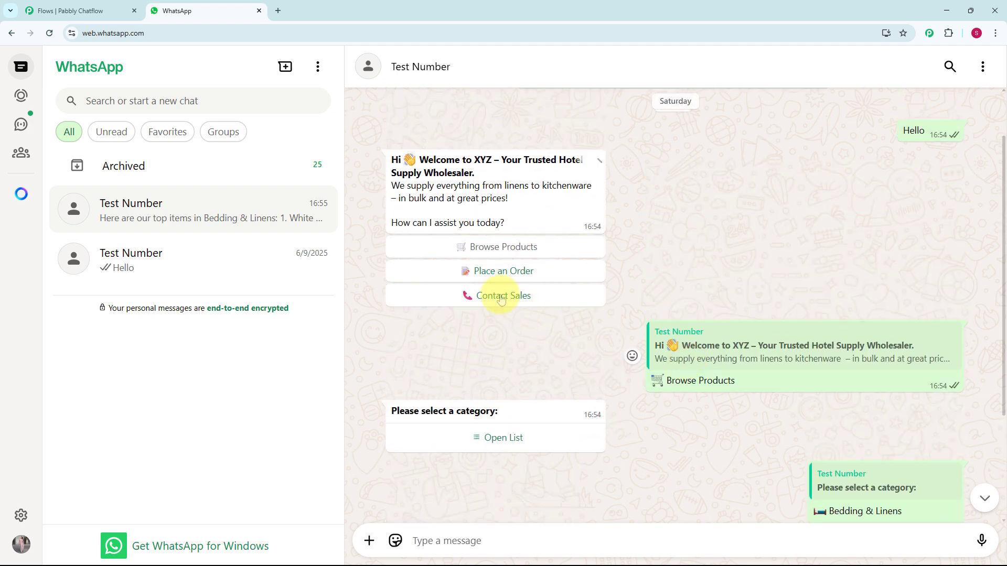
{"action": "left_click", "coordinate": [495, 270]}
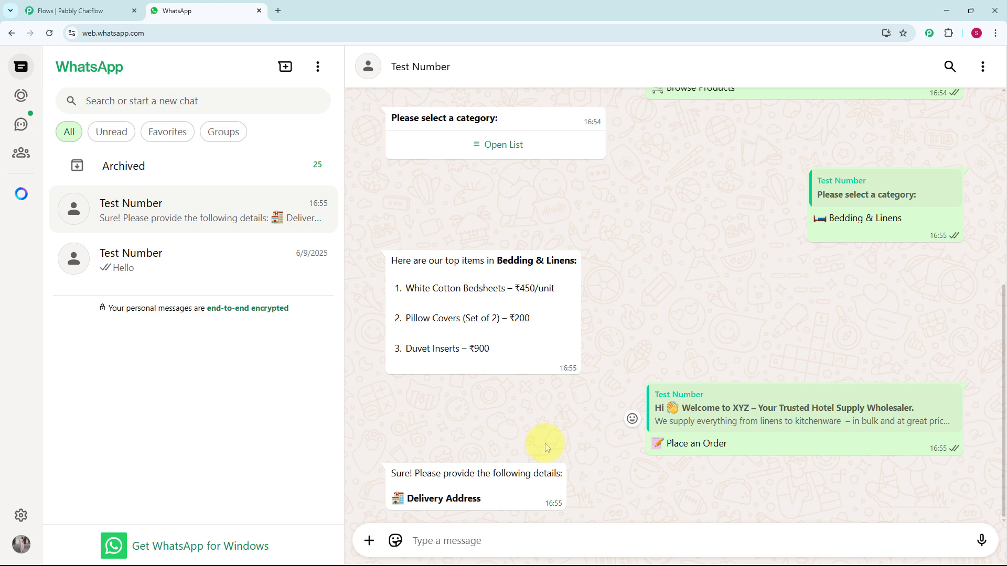
{"action": "type", "text": "Bhopal"}
{"action": "key", "text": "Return"}
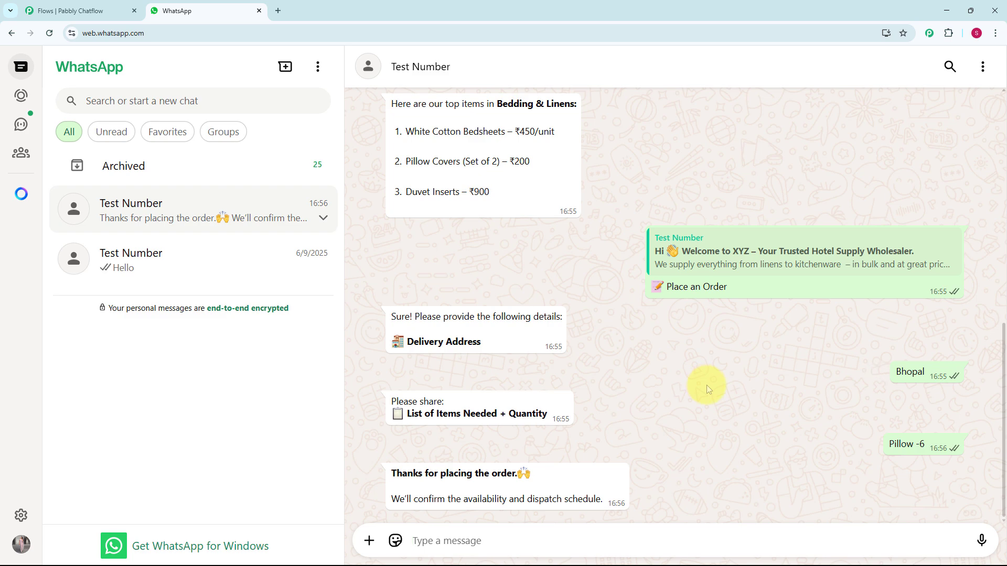
Step: Choose Contact Sales from the welcome message and review the chatbot conversation back towards its start
{"action": "scroll", "coordinate": [706, 385], "scroll_direction": "up", "scroll_amount": 8}
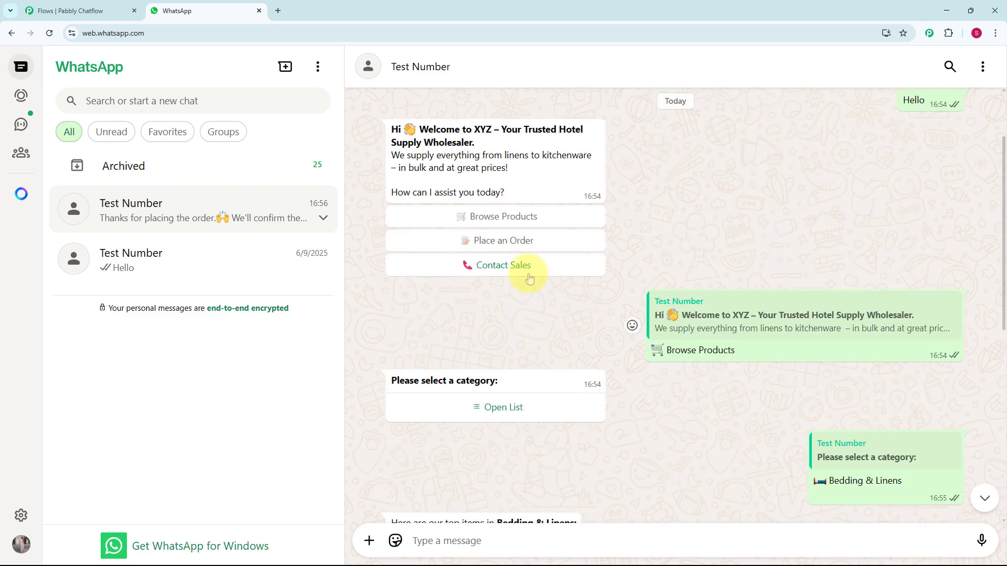
{"action": "left_click", "coordinate": [529, 278]}
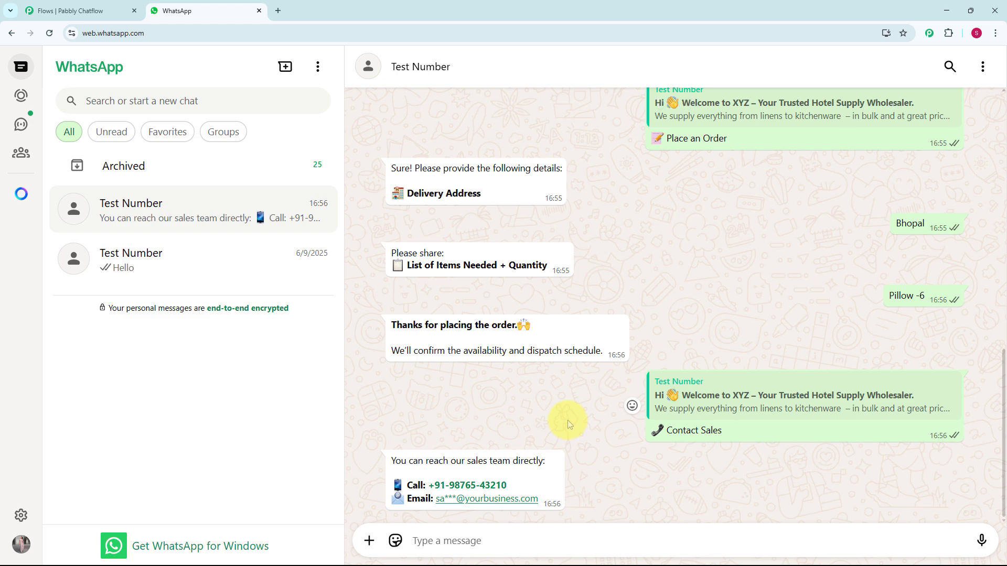
{"action": "scroll", "coordinate": [567, 420], "scroll_direction": "up", "scroll_amount": 3}
{"action": "scroll", "coordinate": [568, 424], "scroll_direction": "up", "scroll_amount": 3}
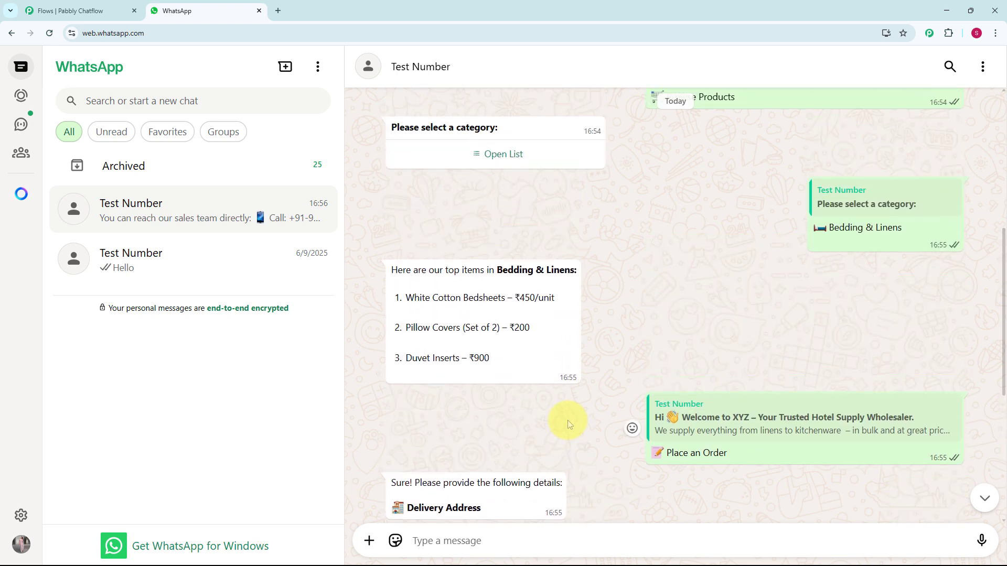
{"action": "scroll", "coordinate": [567, 420], "scroll_direction": "up", "scroll_amount": 3}
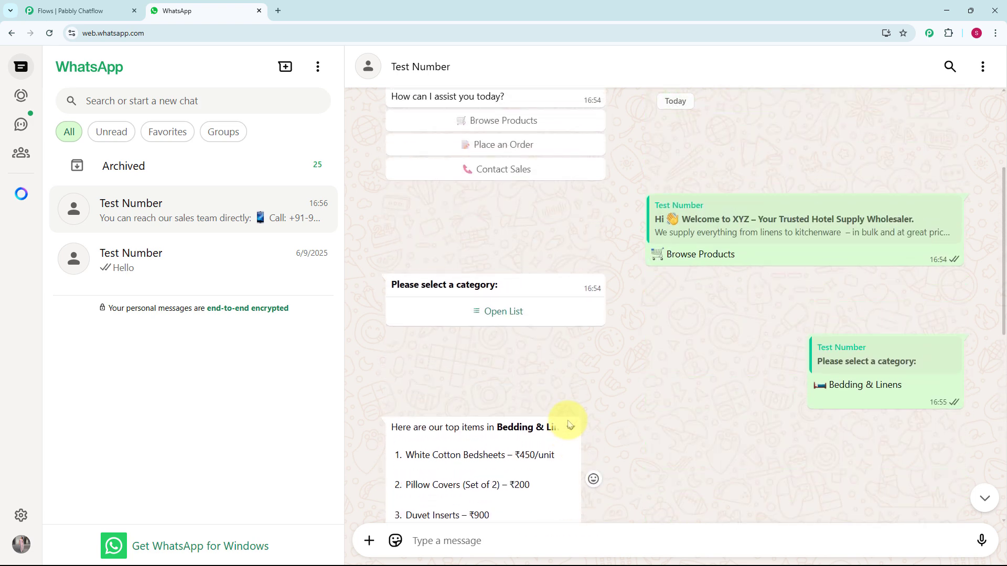
{"action": "scroll", "coordinate": [567, 420], "scroll_direction": "up", "scroll_amount": 2}
{"action": "scroll", "coordinate": [567, 420], "scroll_direction": "up", "scroll_amount": 1}
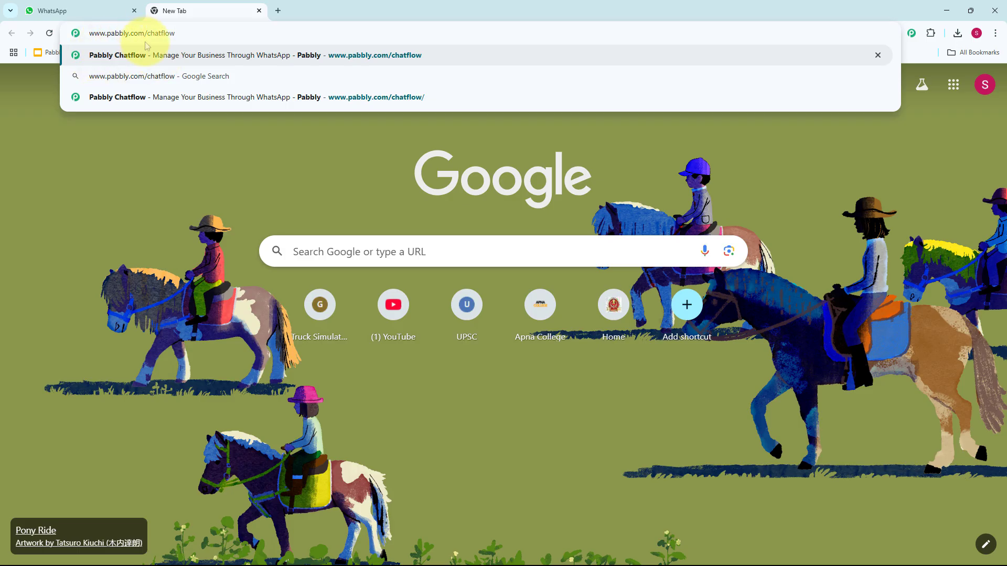
{"action": "key", "text": "Return"}
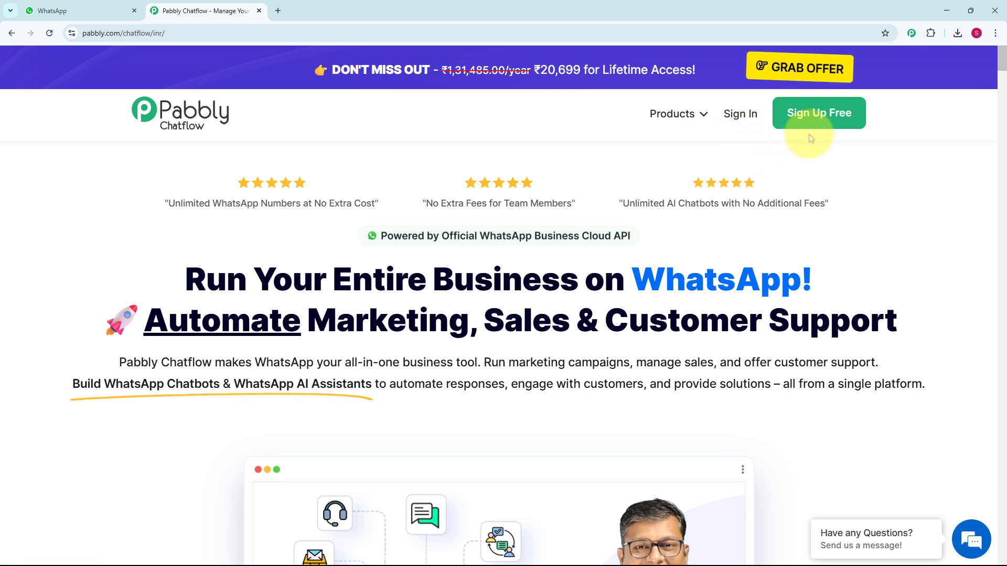
{"action": "left_click", "coordinate": [738, 128]}
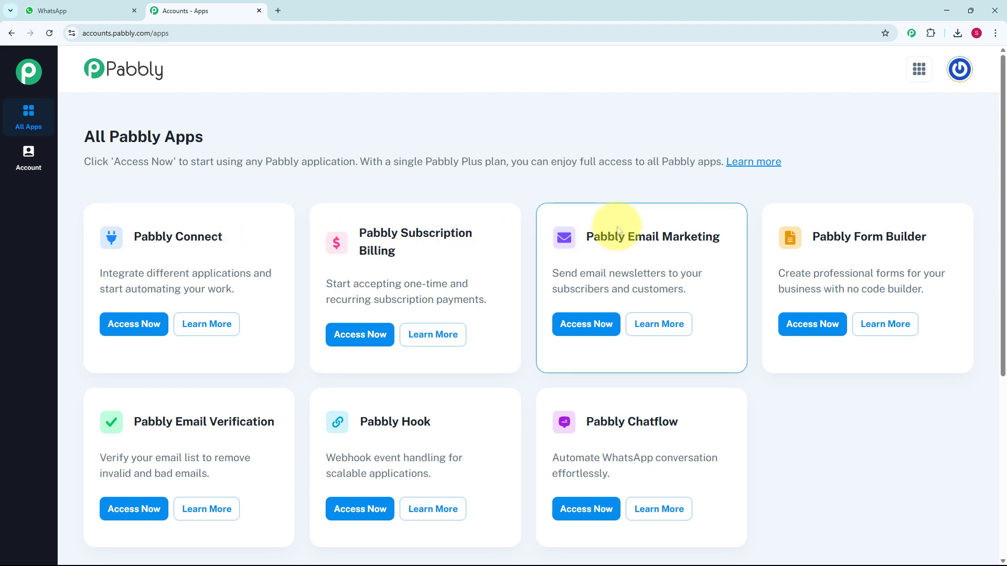
{"action": "scroll", "coordinate": [618, 231], "scroll_direction": "down", "scroll_amount": 2}
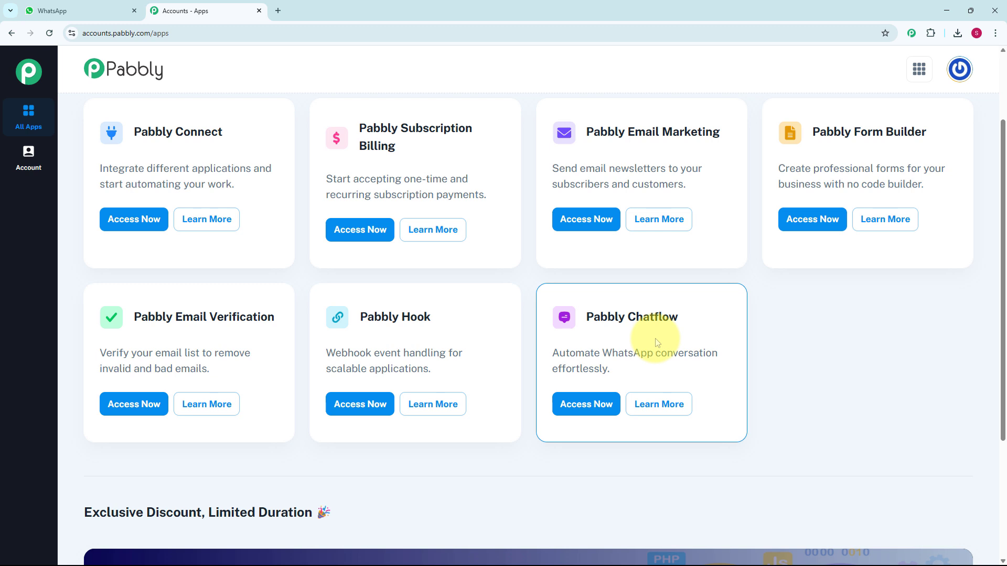
{"action": "left_click", "coordinate": [600, 406]}
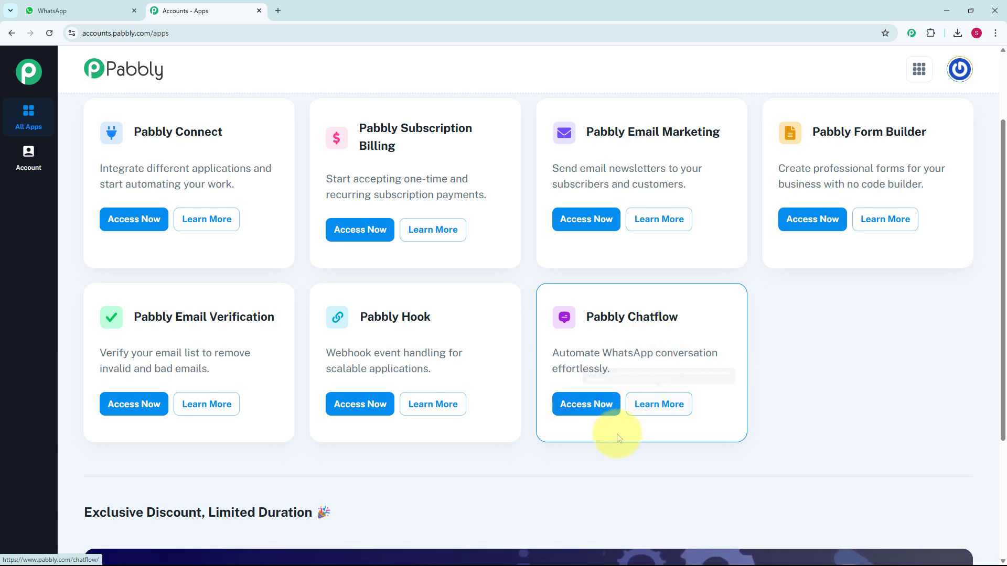
{"action": "left_click", "coordinate": [594, 412]}
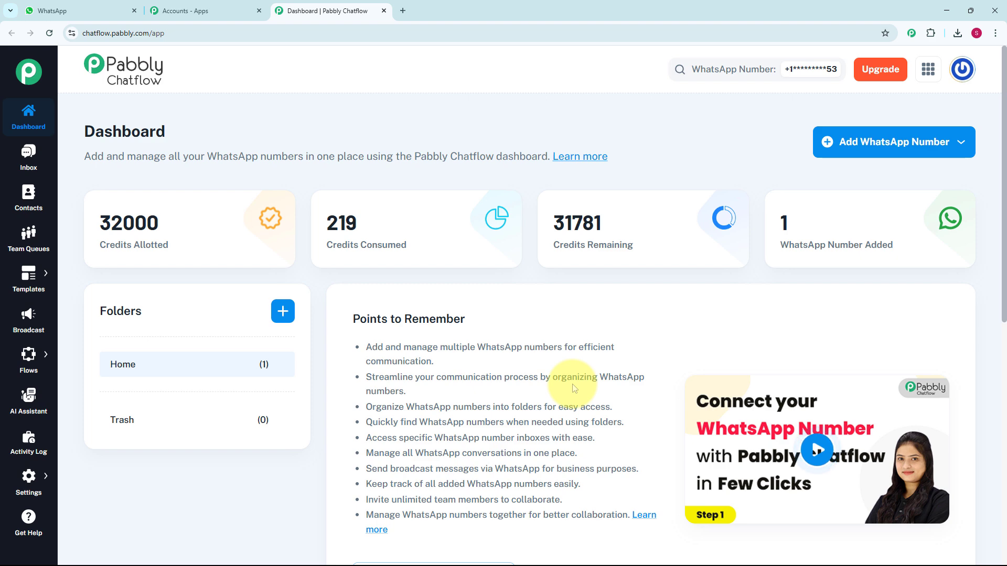
Step: Examine the dashboard's WhatsApp number list, the options for adding a number, and the available app sections
{"action": "scroll", "coordinate": [579, 388], "scroll_direction": "down", "scroll_amount": 1}
{"action": "scroll", "coordinate": [578, 388], "scroll_direction": "down", "scroll_amount": 8}
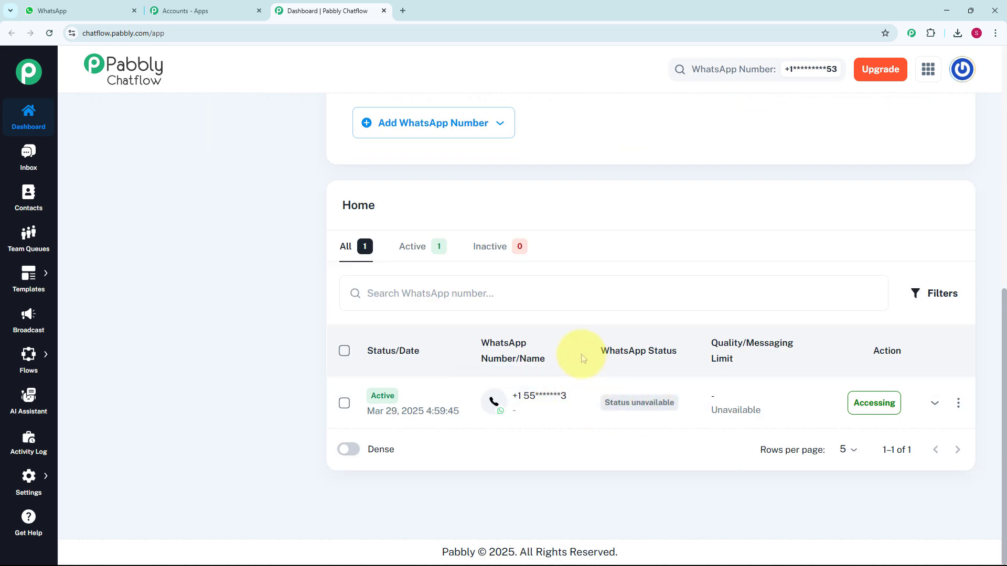
{"action": "scroll", "coordinate": [581, 357], "scroll_direction": "up", "scroll_amount": 9}
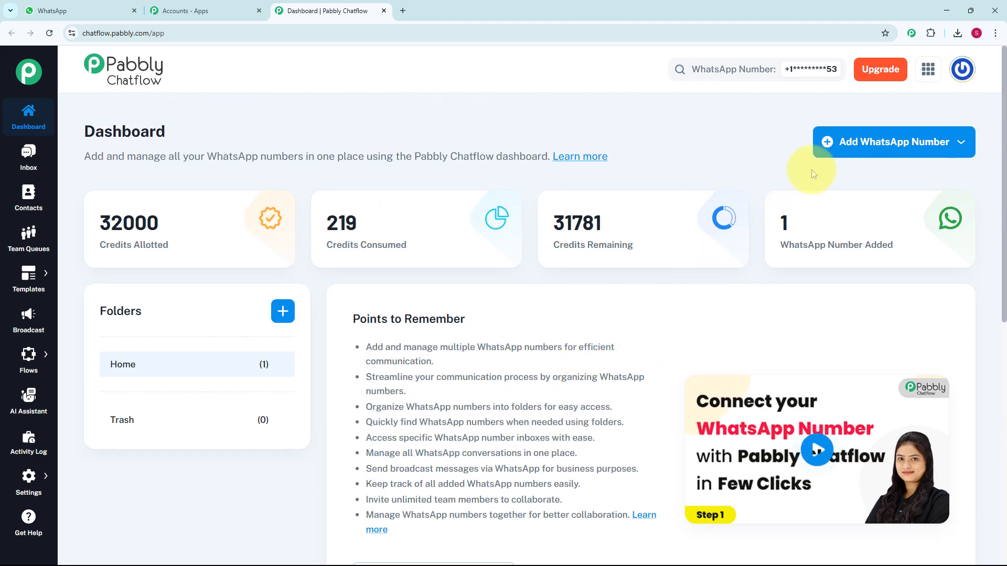
{"action": "left_click", "coordinate": [901, 150]}
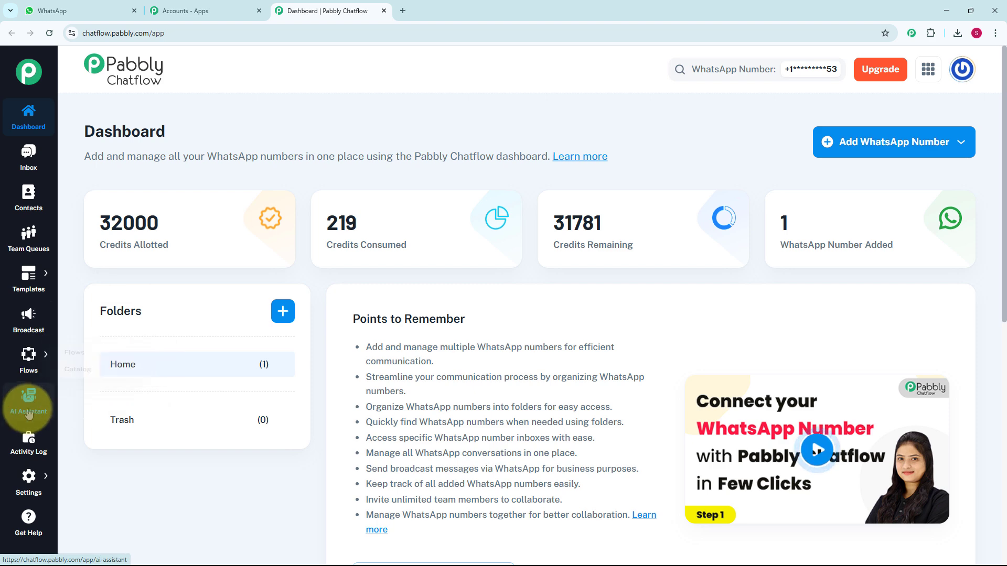
{"action": "mouse_move", "coordinate": [26, 366]}
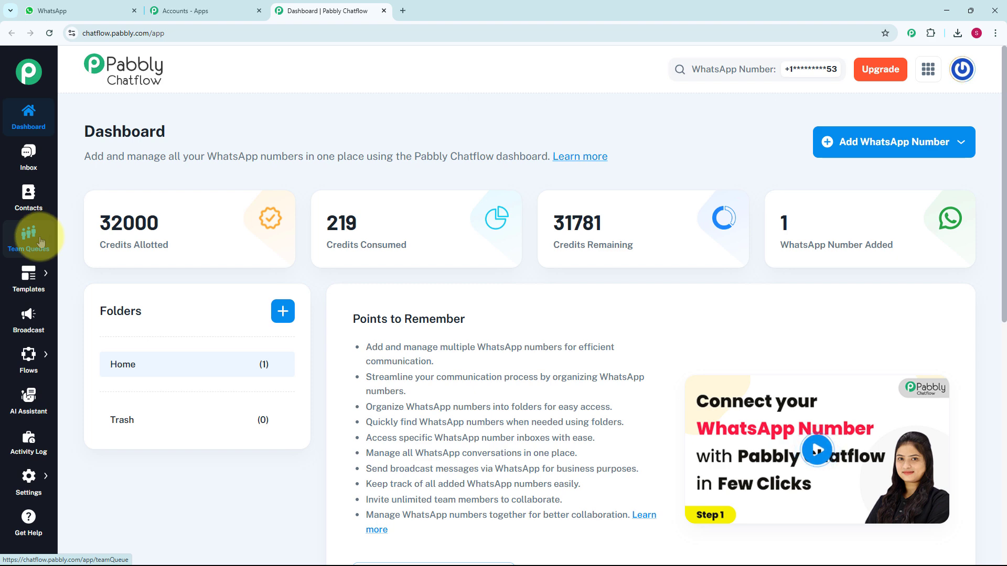
{"action": "left_click", "coordinate": [34, 283]}
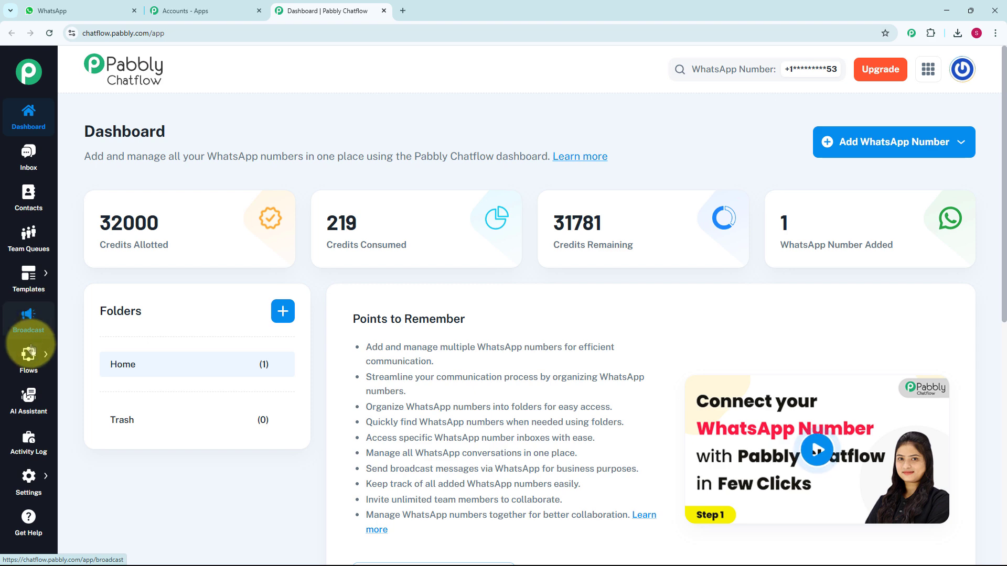
{"action": "mouse_move", "coordinate": [31, 358]}
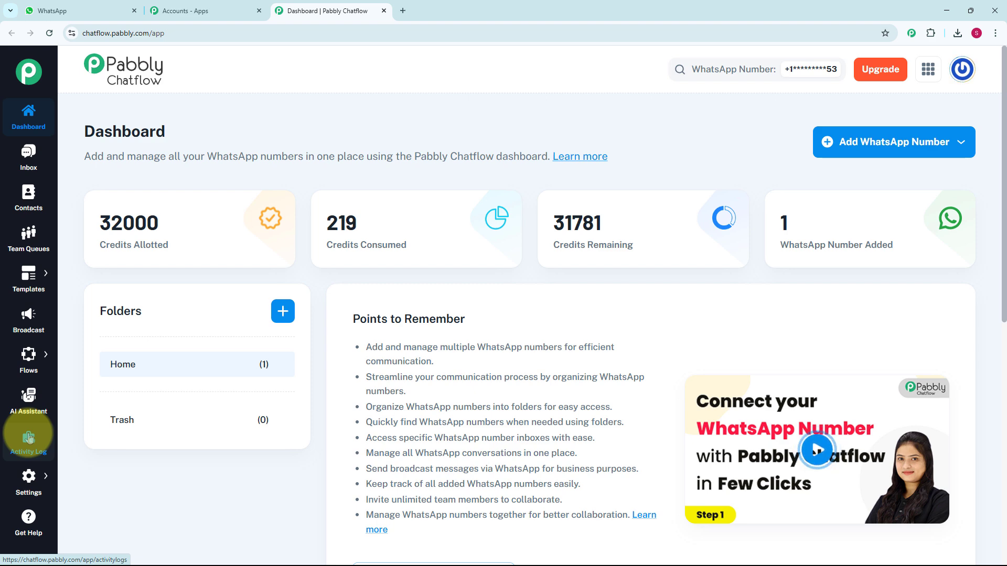
{"action": "mouse_move", "coordinate": [32, 485]}
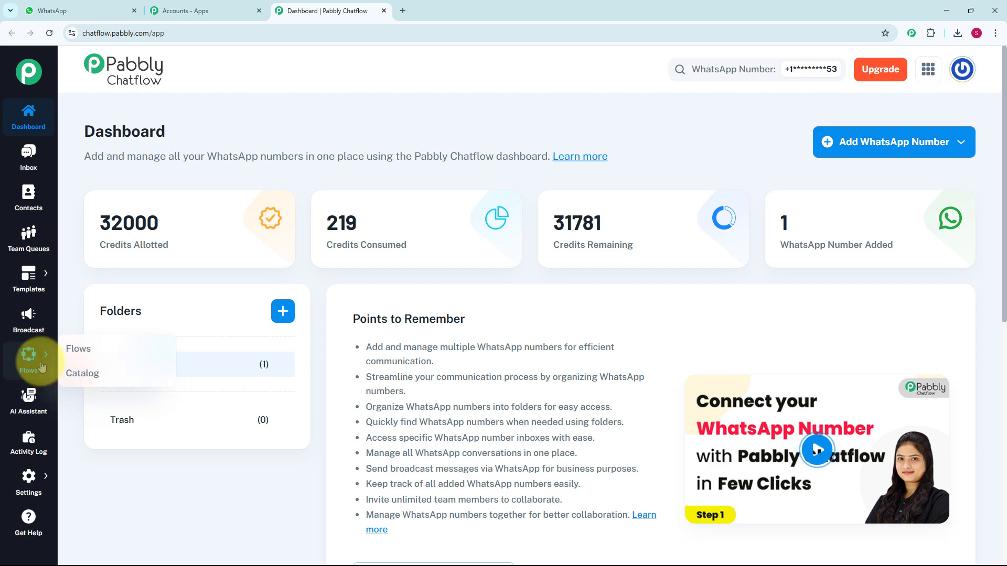
Step: Open the Flow Builder and add a new flow for "WhatsApp Chatbot for Hotel Supply Wholesale Business"
{"action": "left_click", "coordinate": [90, 347]}
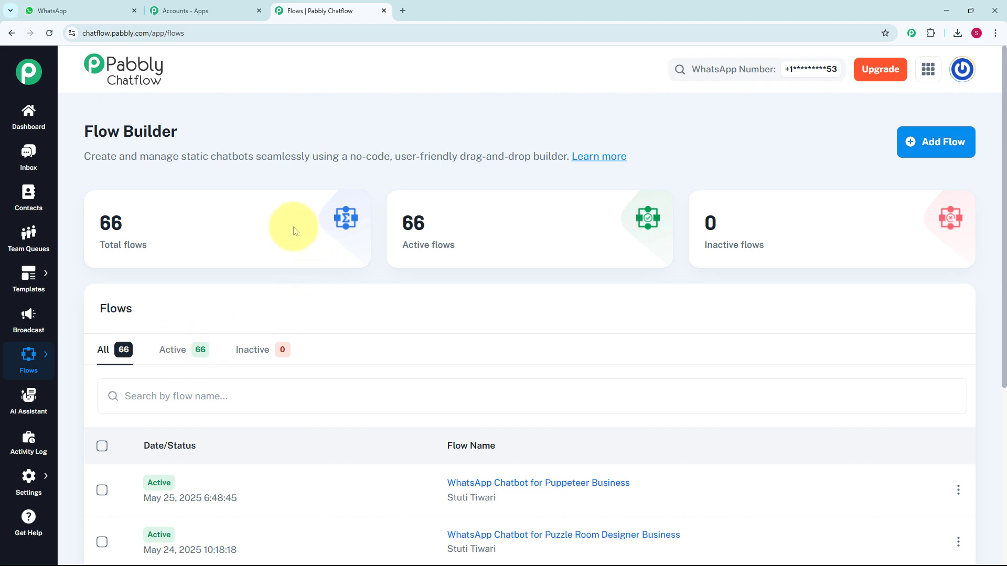
{"action": "scroll", "coordinate": [442, 421], "scroll_direction": "down", "scroll_amount": 5}
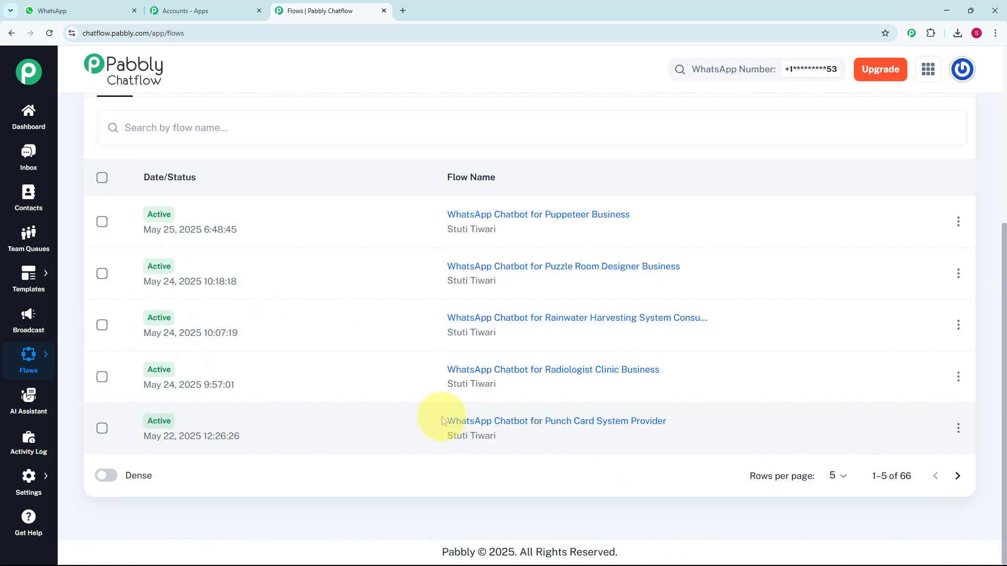
{"action": "scroll", "coordinate": [442, 421], "scroll_direction": "up", "scroll_amount": 5}
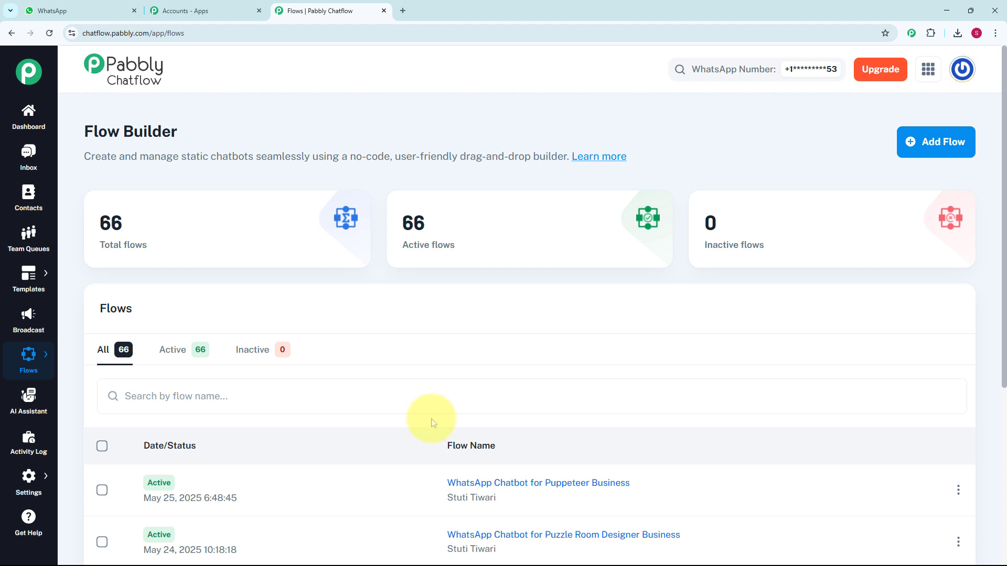
{"action": "left_click", "coordinate": [939, 143]}
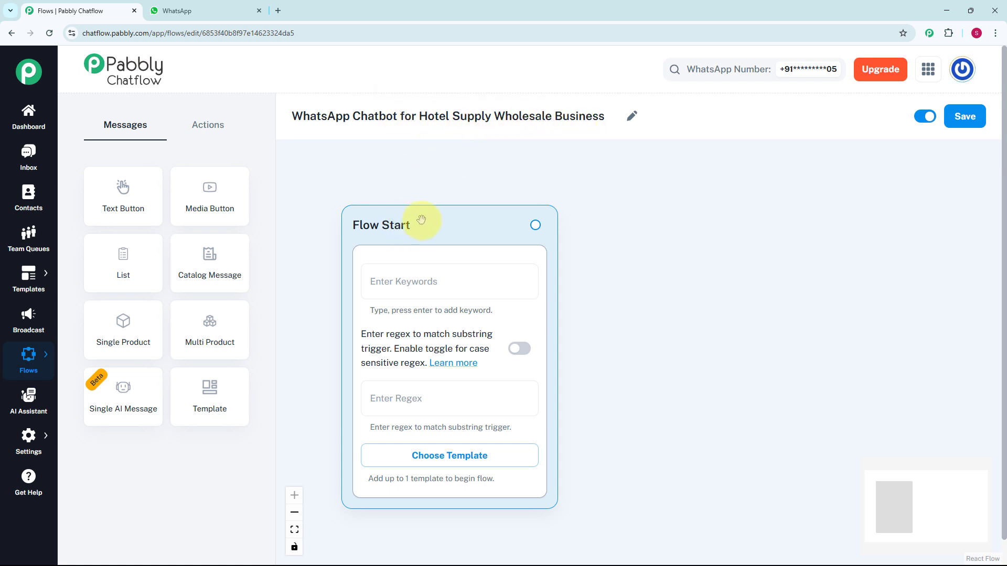
Step: Set the Flow Start trigger's regex to [\s\S]+ so that any incoming message matches
{"action": "left_click", "coordinate": [399, 273]}
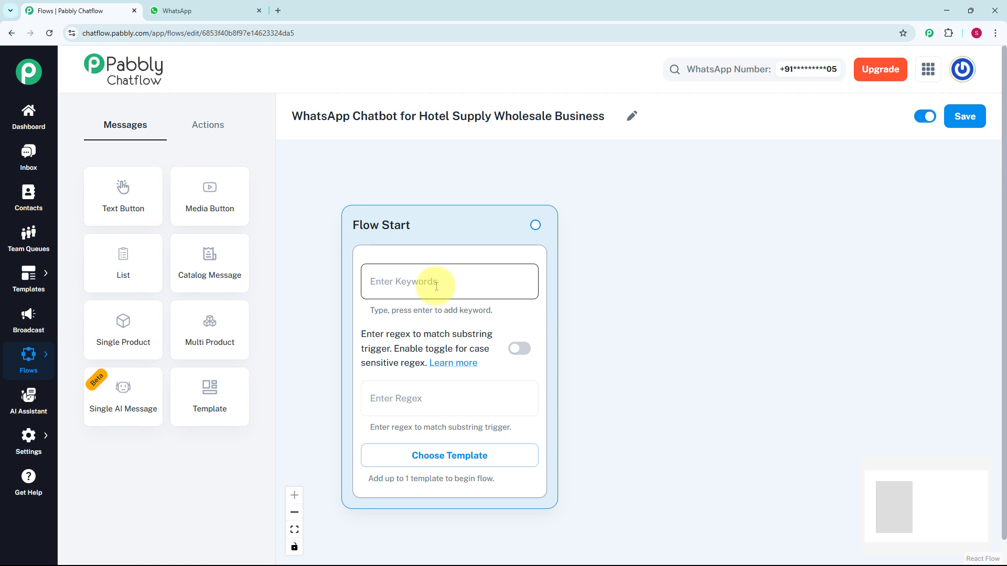
{"action": "left_click", "coordinate": [421, 401]}
{"action": "type", "text": "[\\s\\S]+"}
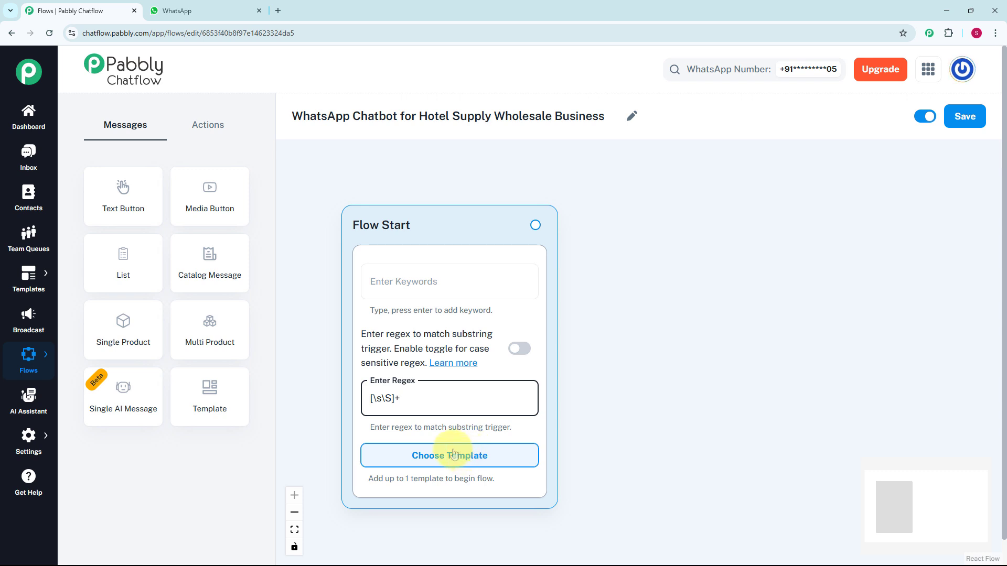
Step: Link Flow Start to a new Text + Button message and enter the welcome text "*Hi 👋 Welcome to XYZ – Your Trusted Hotel Supply Wholesaler.*"
{"action": "left_click_drag", "start_coordinate": [535, 225], "coordinate": [610, 325]}
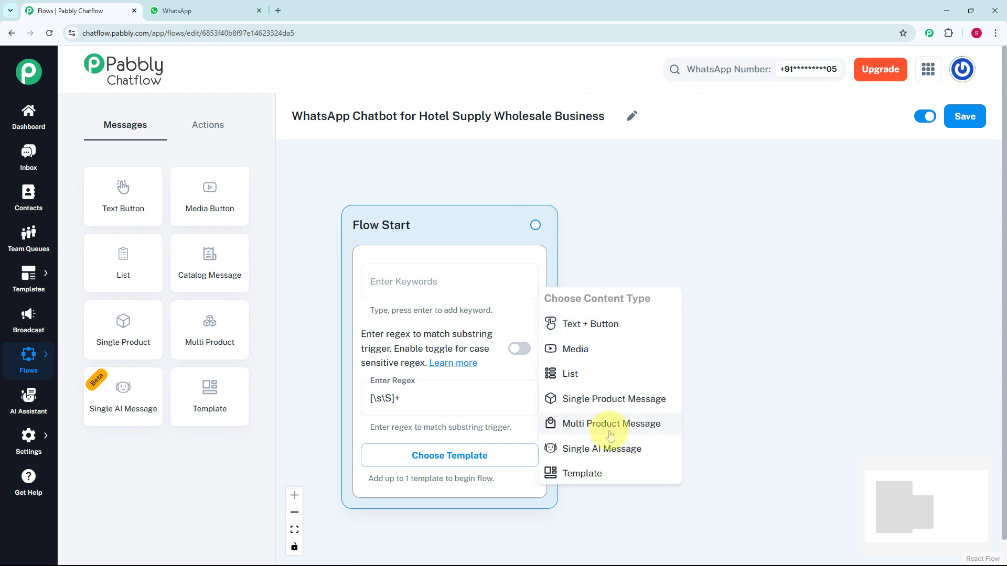
{"action": "left_click", "coordinate": [584, 327]}
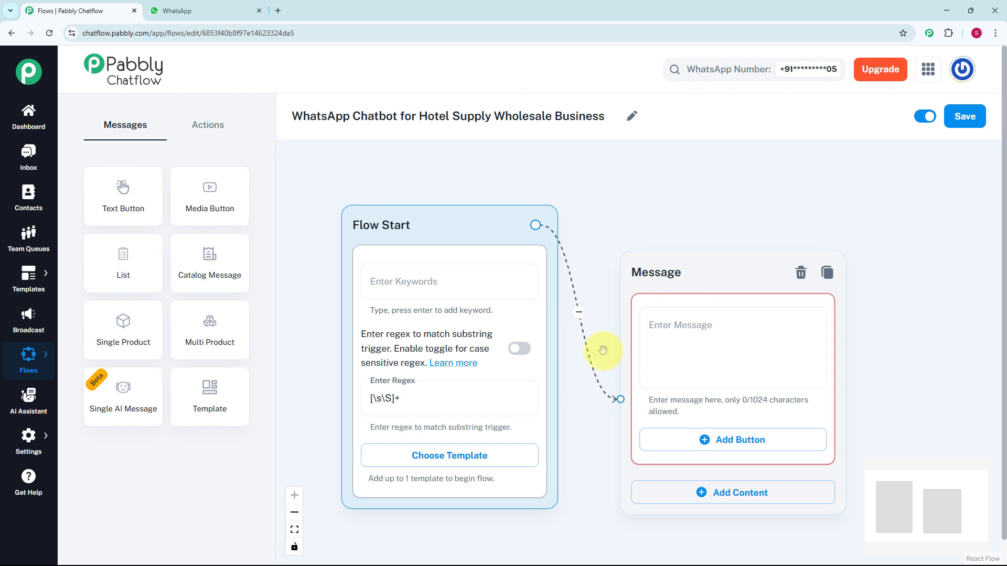
{"action": "scroll", "coordinate": [917, 308], "scroll_direction": "down", "scroll_amount": 3}
{"action": "left_click_drag", "start_coordinate": [896, 308], "coordinate": [705, 288]}
{"action": "scroll", "coordinate": [704, 288], "scroll_direction": "up", "scroll_amount": 3}
{"action": "left_click", "coordinate": [558, 301]}
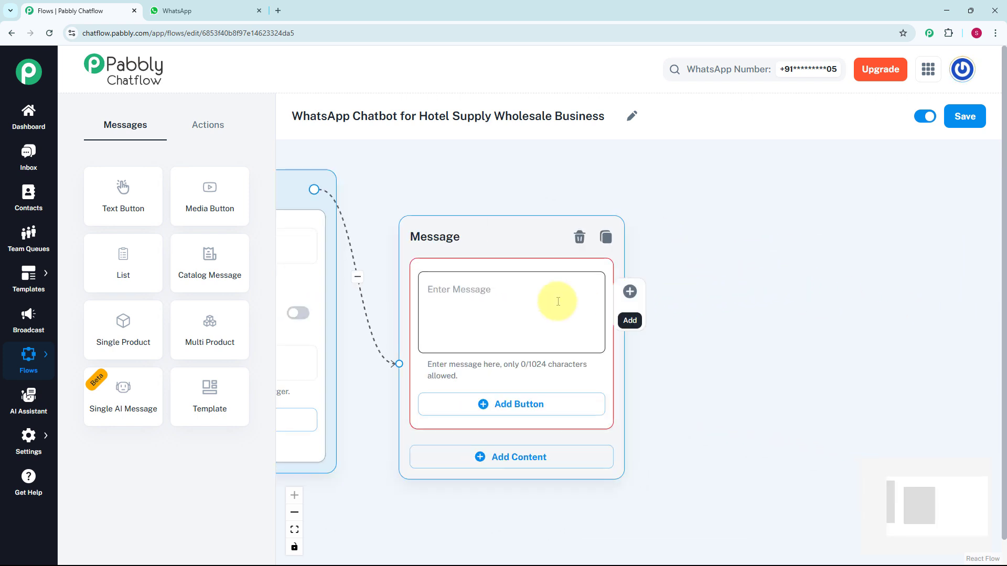
{"action": "key", "text": "ctrl+v"}
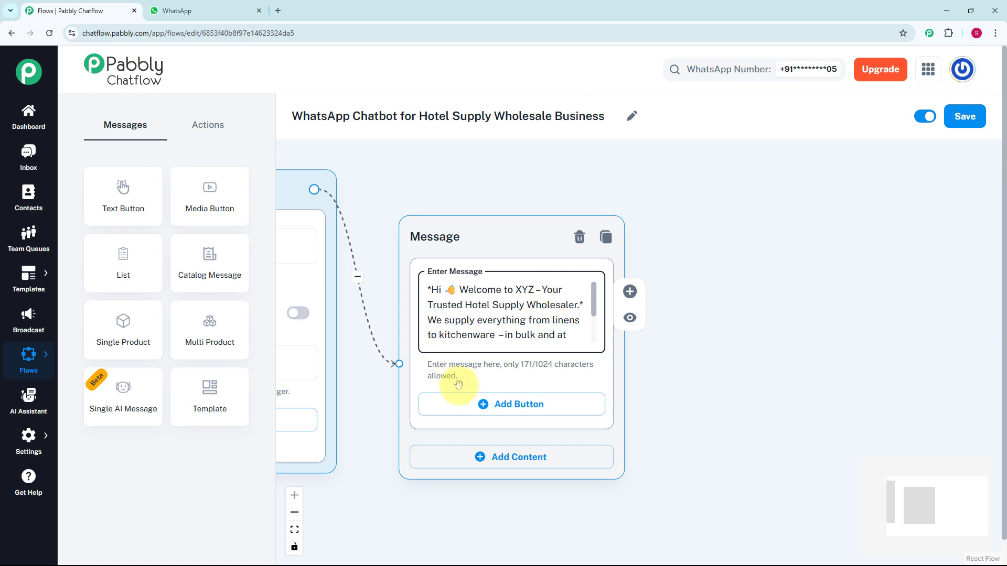
Step: Add three buttons to the welcome message: "🛒 Browse Products", "📝 Place an Order" and "📞 Contact Sales"
{"action": "left_click", "coordinate": [486, 406]}
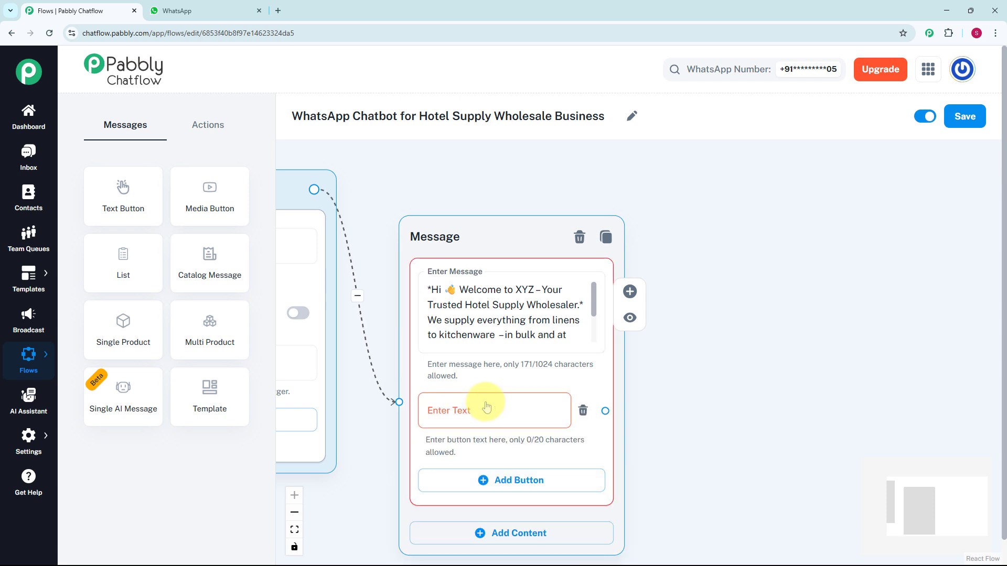
{"action": "left_click", "coordinate": [486, 406]}
{"action": "type", "text": "🛒 Browse Products"}
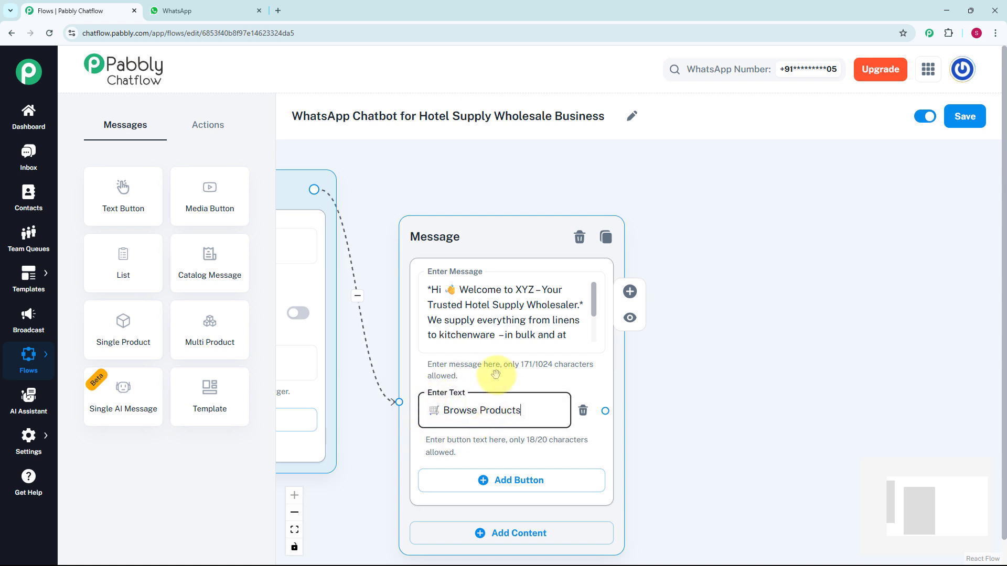
{"action": "scroll", "coordinate": [496, 373], "scroll_direction": "down", "scroll_amount": 2}
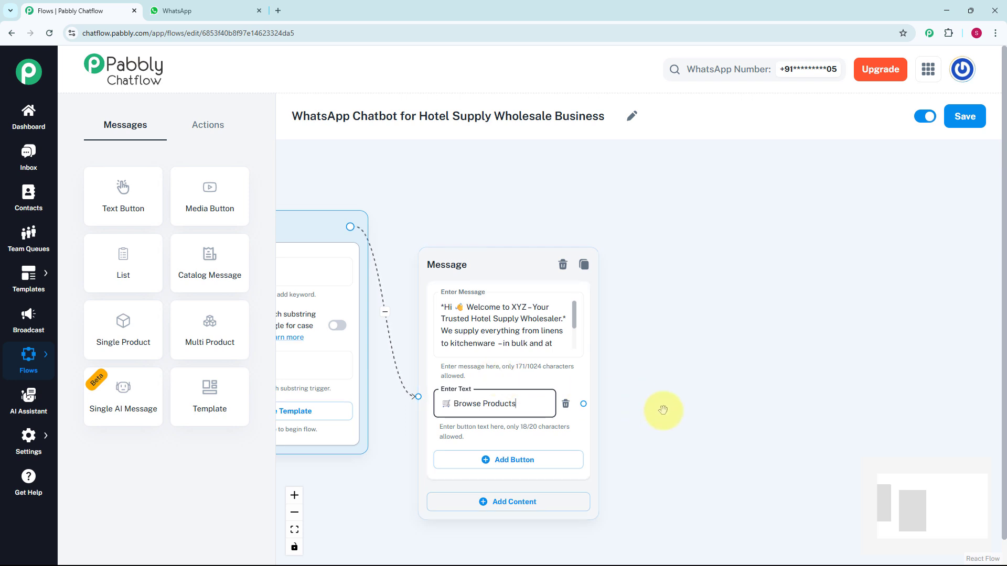
{"action": "left_click_drag", "start_coordinate": [659, 407], "coordinate": [639, 333]}
{"action": "left_click", "coordinate": [493, 387]}
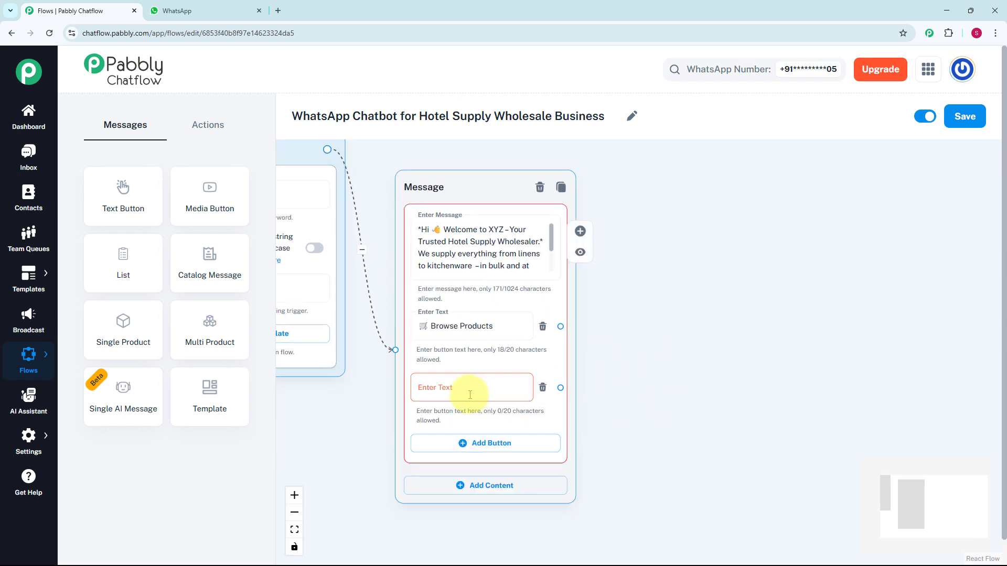
{"action": "left_click", "coordinate": [468, 392]}
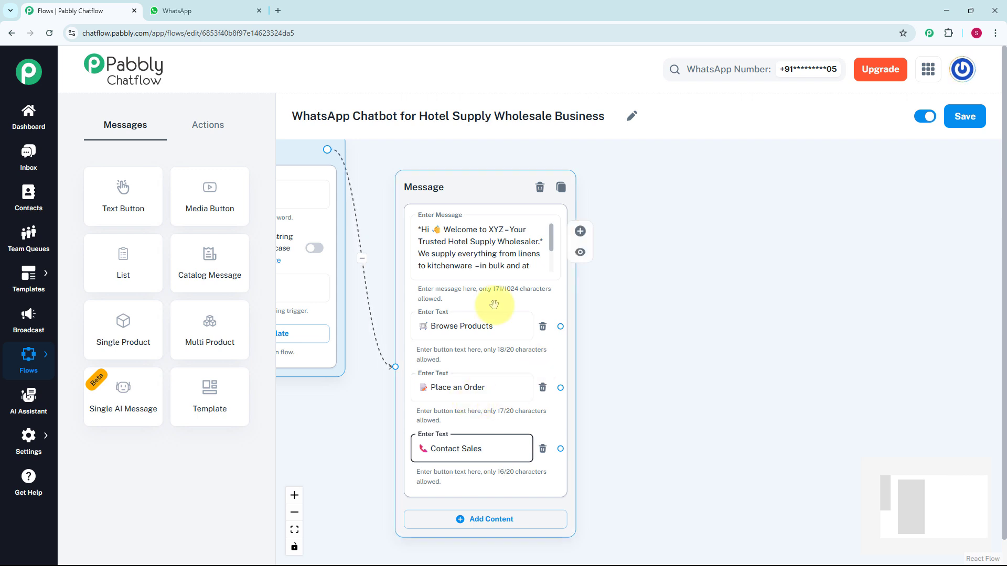
{"action": "left_click", "coordinate": [645, 399]}
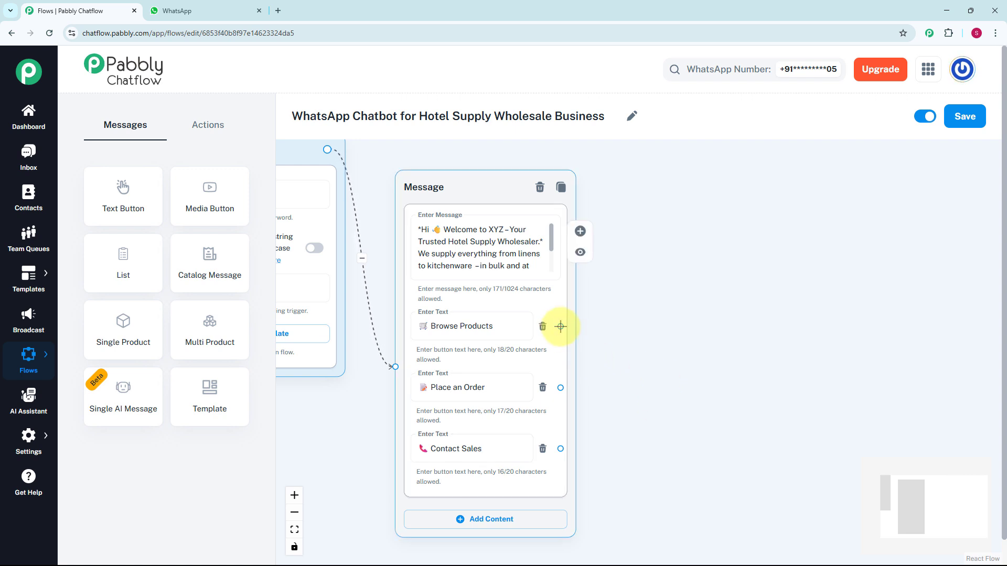
Step: Link the Browse Products button to a new List message with the body "Please select a category:"
{"action": "left_click_drag", "start_coordinate": [560, 326], "coordinate": [671, 357]}
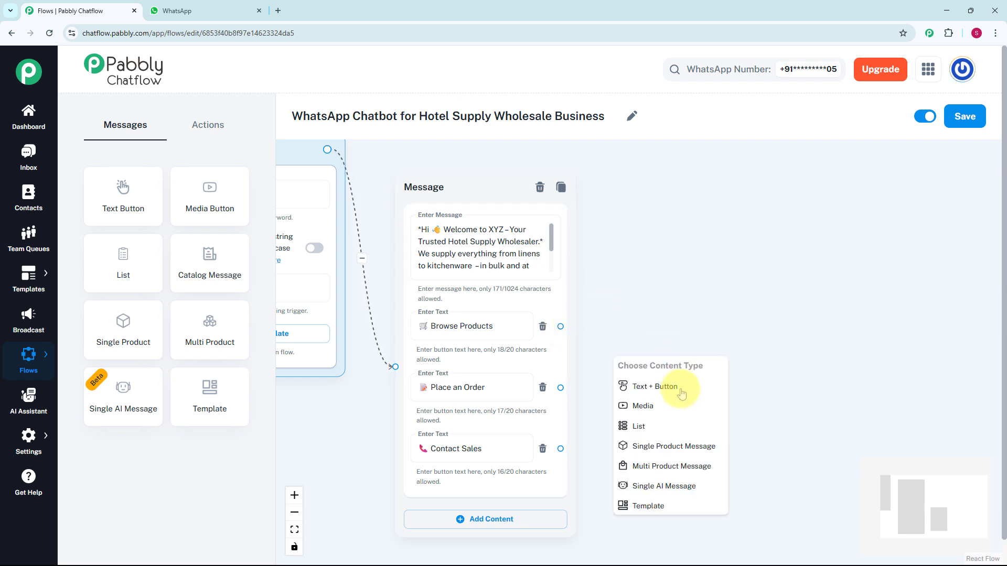
{"action": "left_click", "coordinate": [639, 425]}
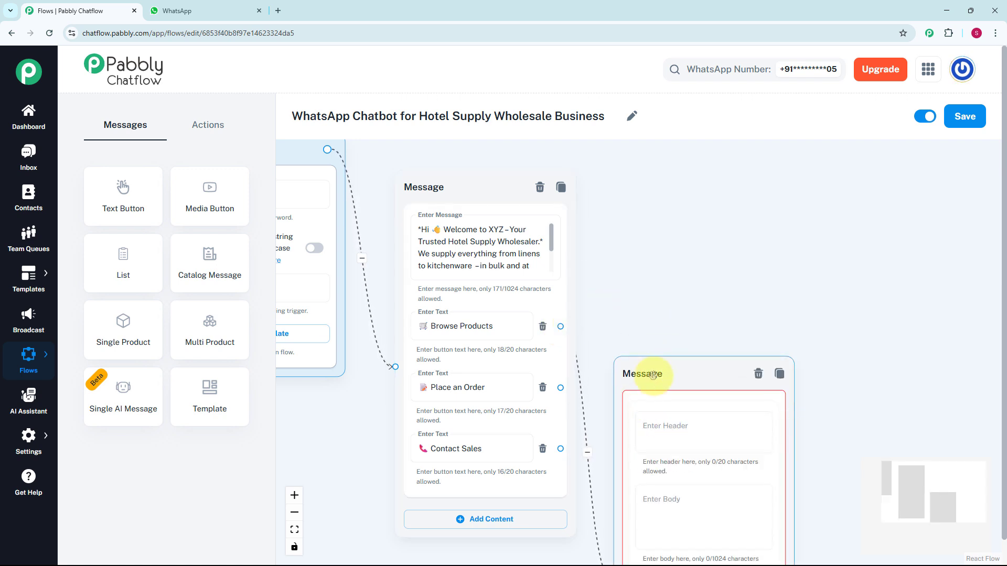
{"action": "left_click_drag", "start_coordinate": [668, 344], "coordinate": [653, 118]}
{"action": "left_click_drag", "start_coordinate": [844, 344], "coordinate": [750, 343]}
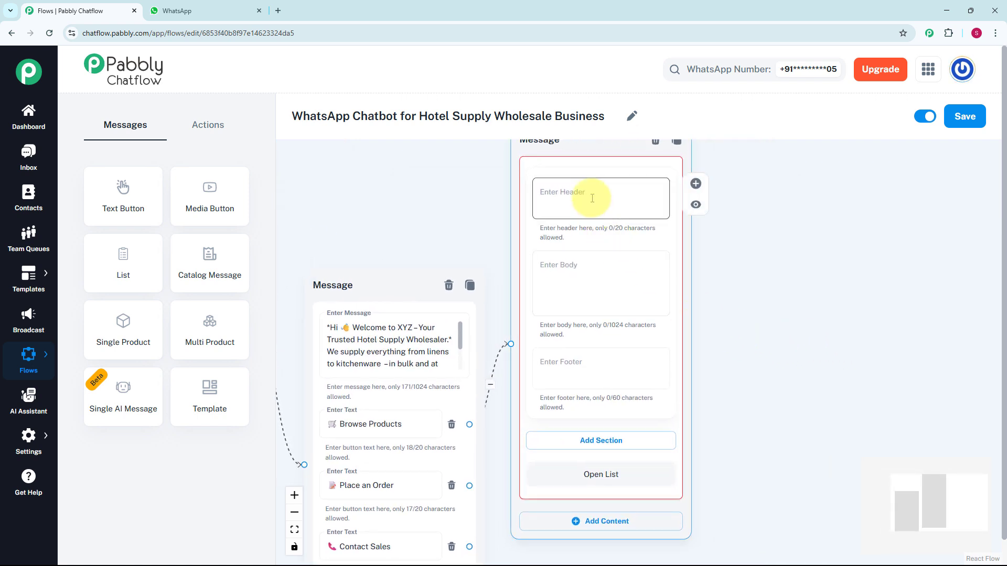
{"action": "left_click", "coordinate": [570, 270]}
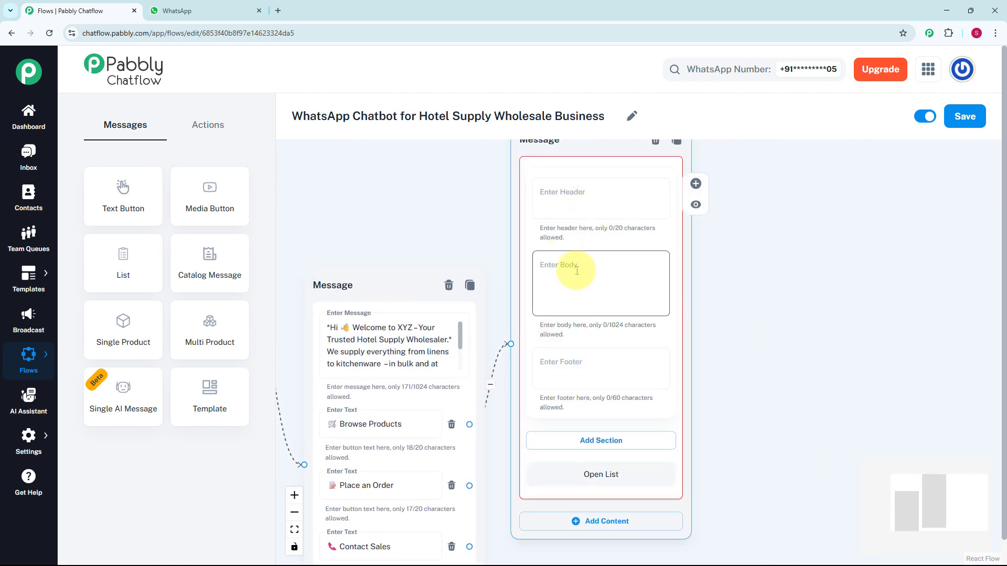
{"action": "type", "text": "Please select a category:"}
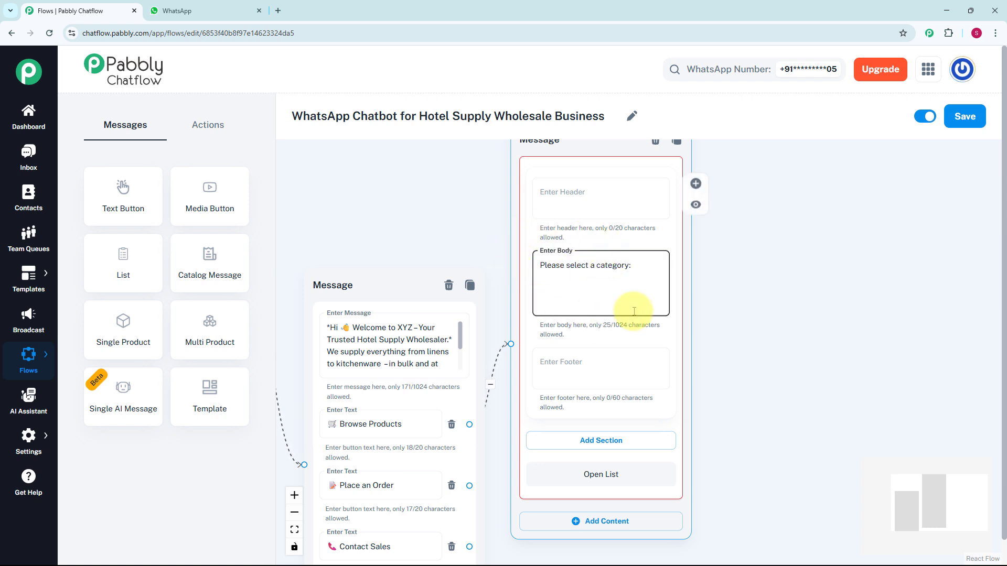
Step: Add a section titled "Products" to the category list message
{"action": "scroll", "coordinate": [682, 346], "scroll_direction": "down", "scroll_amount": 3}
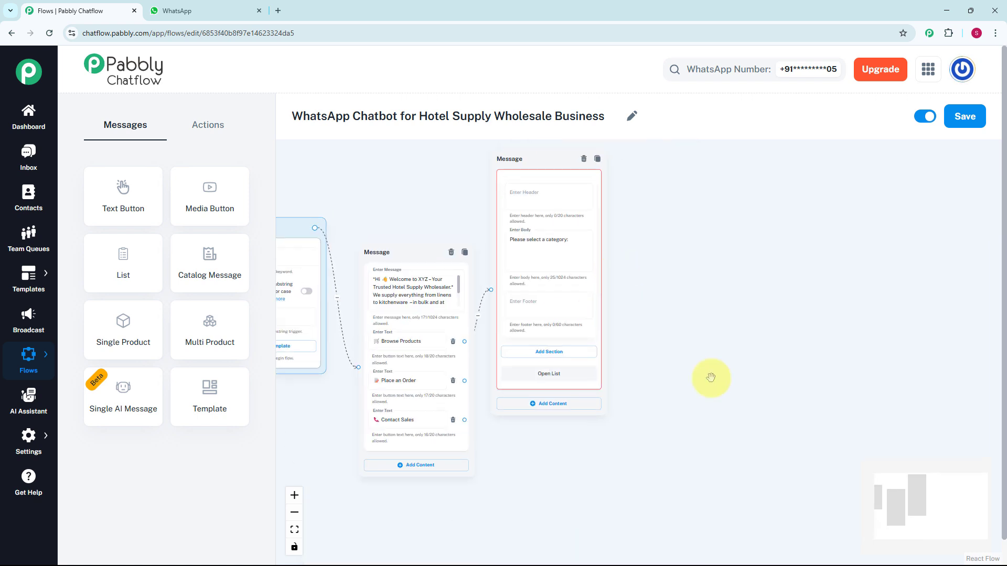
{"action": "scroll", "coordinate": [711, 378], "scroll_direction": "up", "scroll_amount": 2}
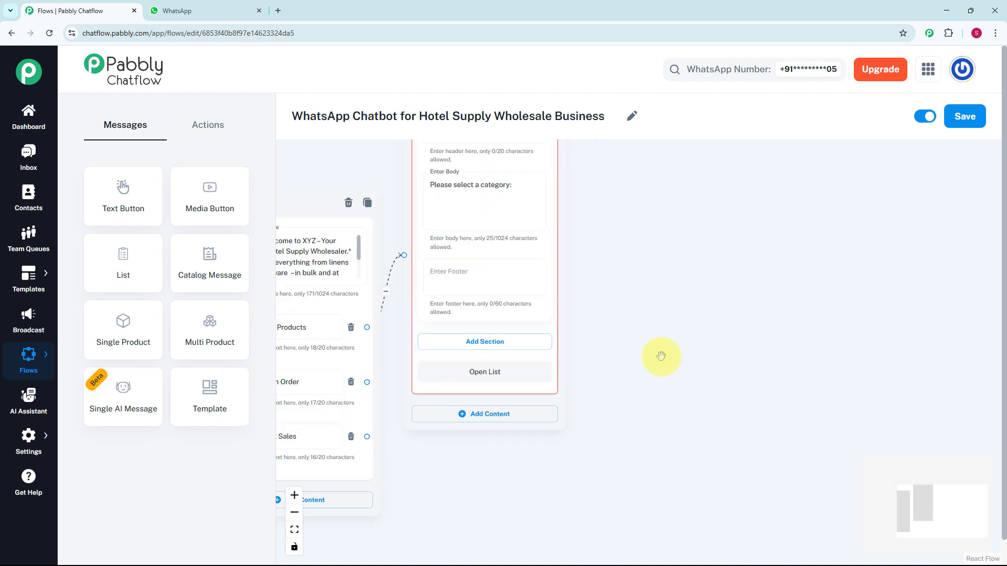
{"action": "left_click", "coordinate": [511, 345]}
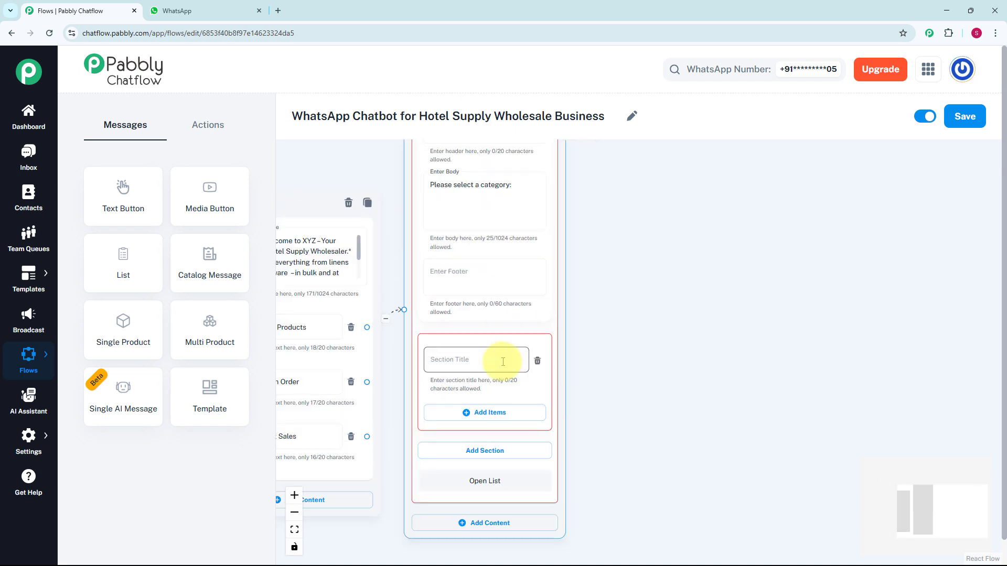
{"action": "left_click", "coordinate": [503, 361]}
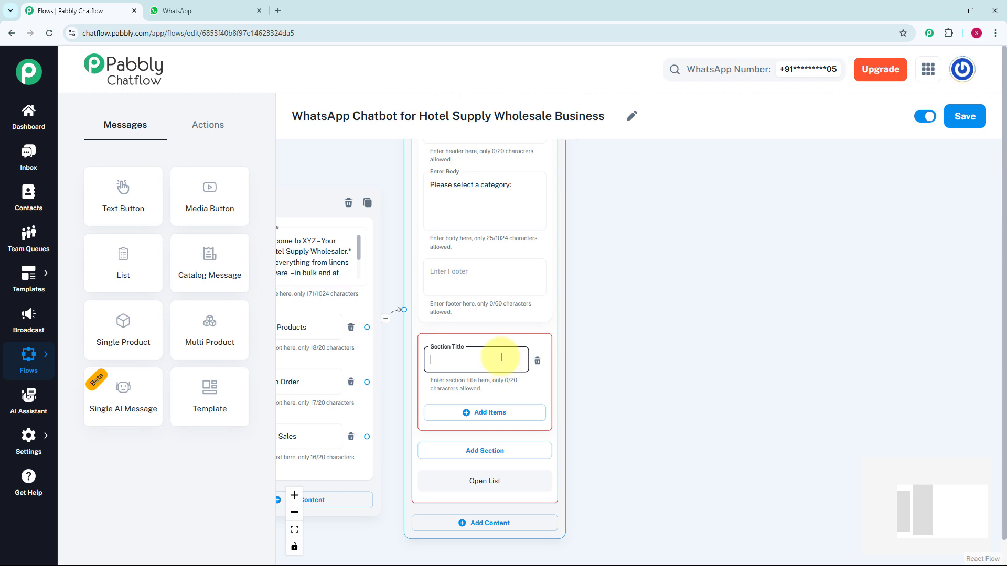
{"action": "type", "text": "Products"}
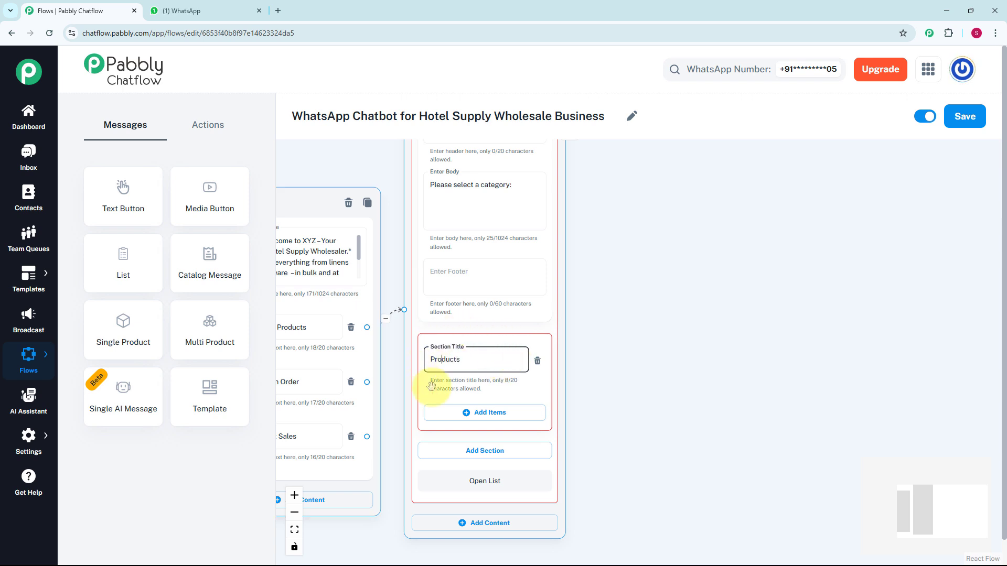
Step: Add an item titled "🛏️ Bedding & Linens" to the list's Products section
{"action": "scroll", "coordinate": [484, 339], "scroll_direction": "down", "scroll_amount": 2}
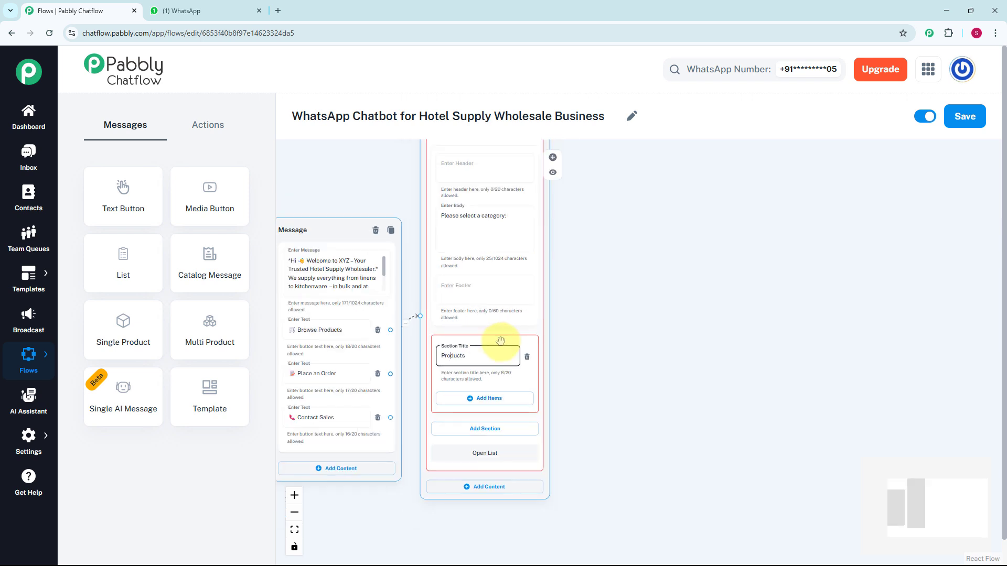
{"action": "left_click_drag", "start_coordinate": [570, 352], "coordinate": [582, 300]}
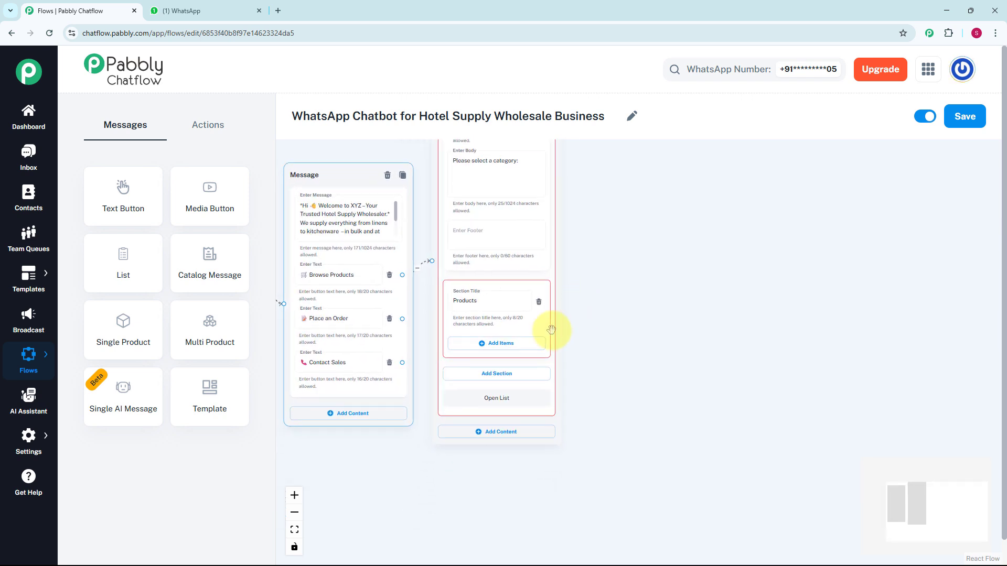
{"action": "scroll", "coordinate": [509, 350], "scroll_direction": "up", "scroll_amount": 2}
{"action": "left_click", "coordinate": [508, 345]}
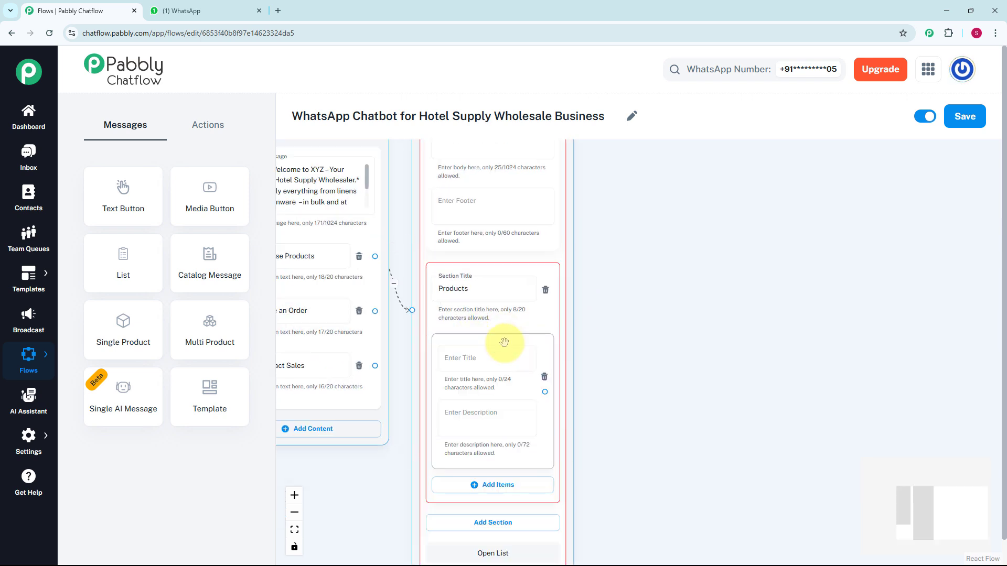
{"action": "scroll", "coordinate": [508, 354], "scroll_direction": "up", "scroll_amount": 1}
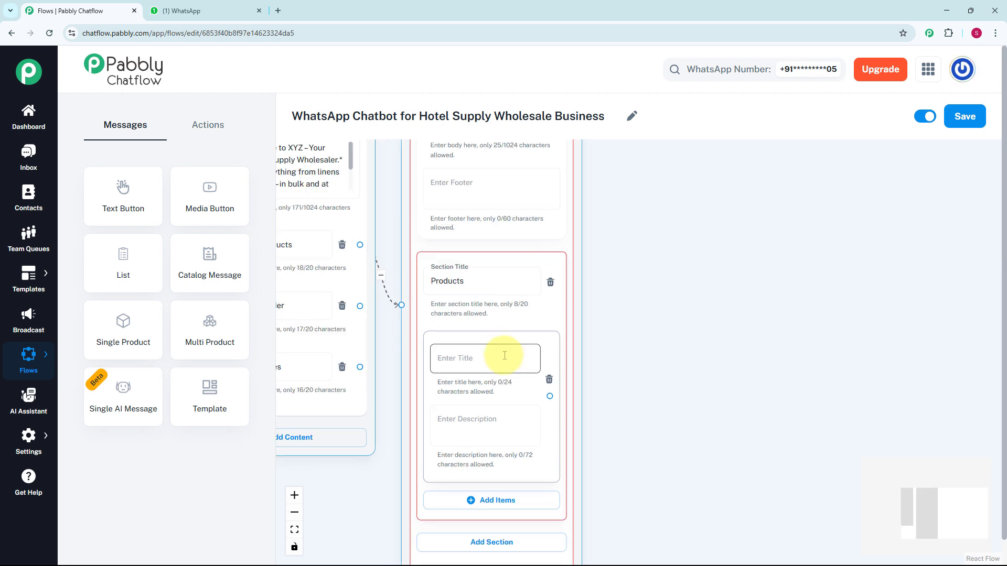
{"action": "left_click", "coordinate": [504, 356]}
{"action": "type", "text": "🛏️ Bedding & Linens"}
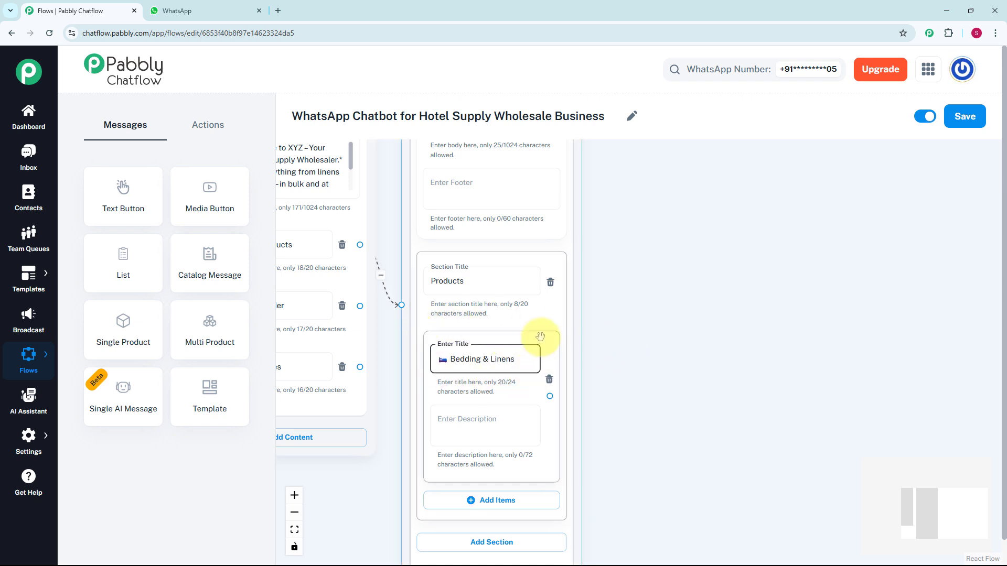
Step: Add two more items to the Products section, titled "🍽️ Kitchenware" and "🧹 Cleaning Supplies"
{"action": "scroll", "coordinate": [614, 348], "scroll_direction": "down", "scroll_amount": 2}
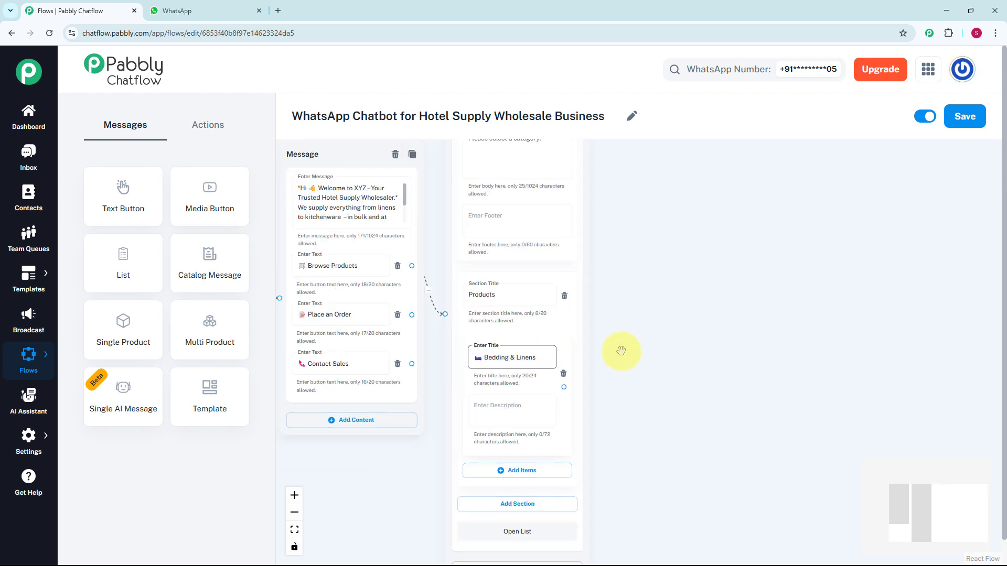
{"action": "left_click_drag", "start_coordinate": [620, 348], "coordinate": [592, 276]}
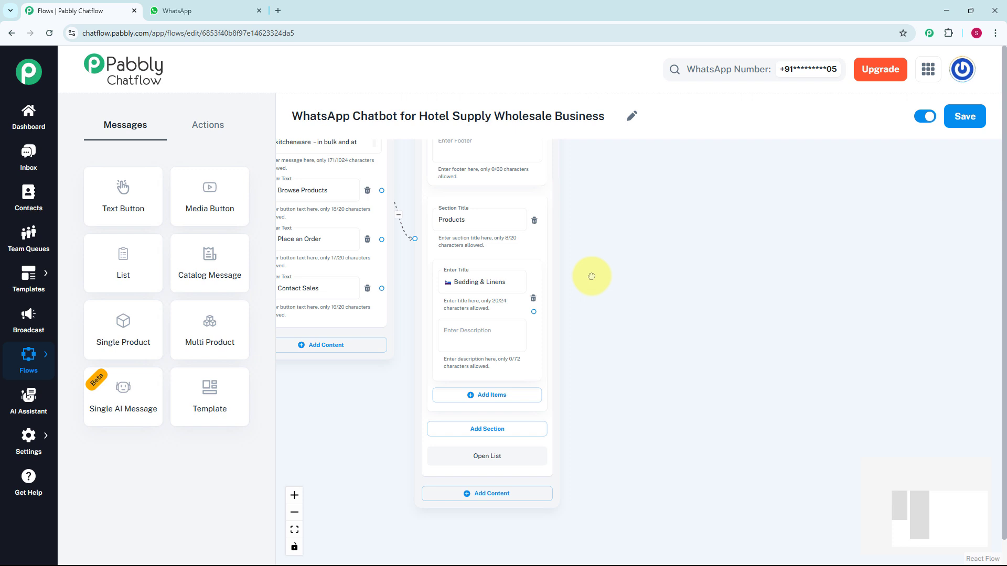
{"action": "left_click", "coordinate": [521, 398]}
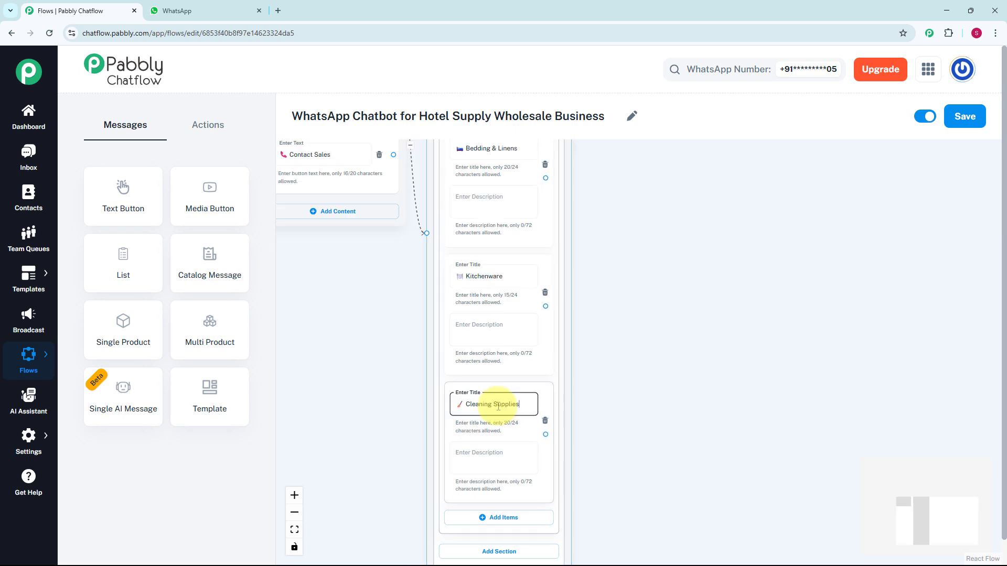
Step: Link the Bedding & Linens item to a new Text + Button message listing its products, including Pillow Covers (Set of 2) – ₹200 and Duvet Inserts – ₹900
{"action": "scroll", "coordinate": [529, 329], "scroll_direction": "up", "scroll_amount": 2}
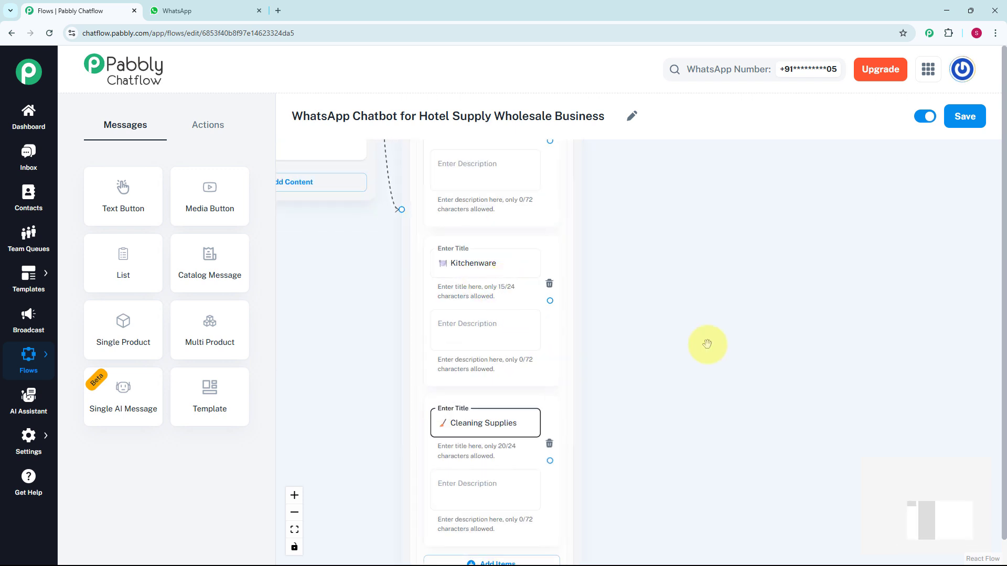
{"action": "scroll", "coordinate": [707, 344], "scroll_direction": "down", "scroll_amount": 2}
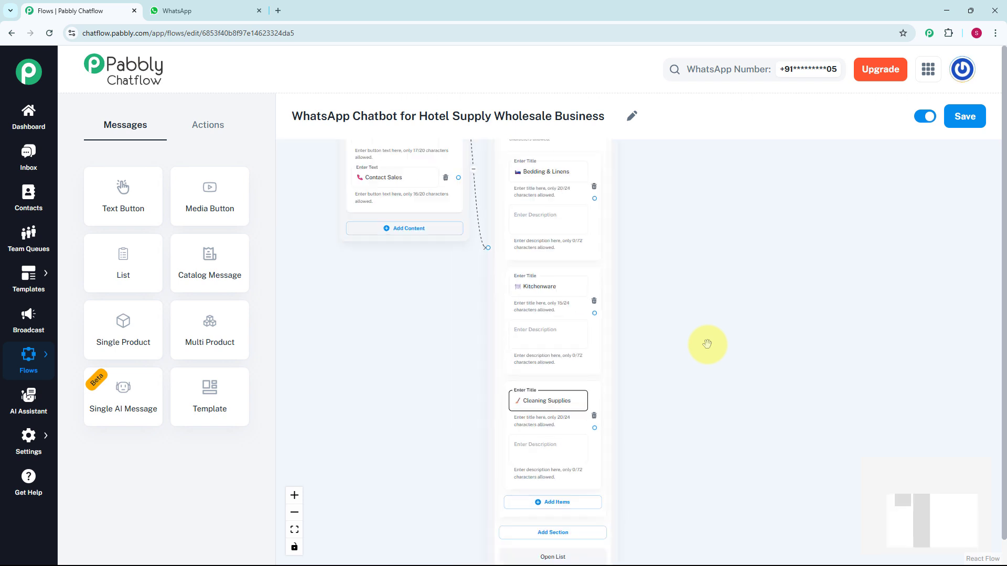
{"action": "left_click_drag", "start_coordinate": [703, 376], "coordinate": [690, 404]}
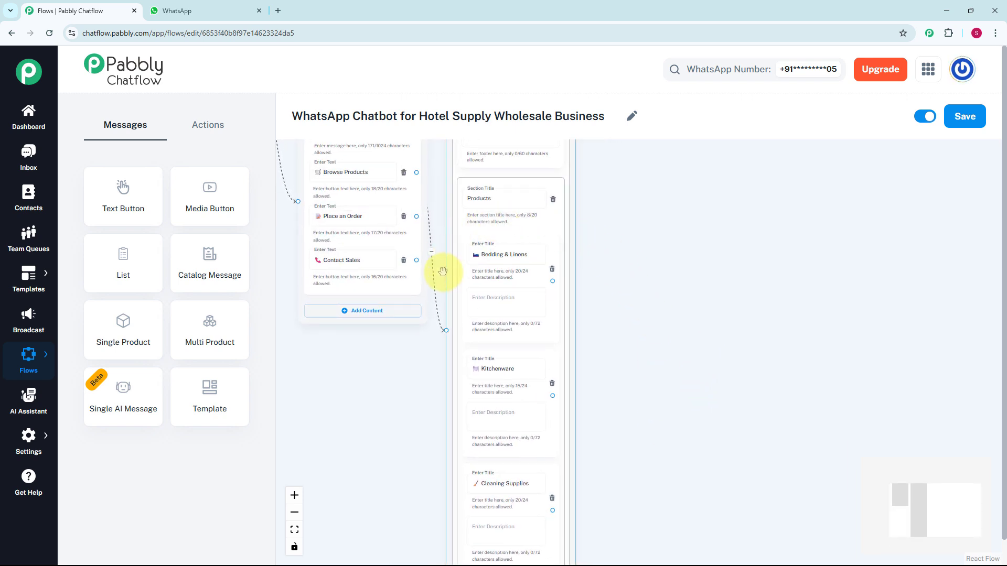
{"action": "scroll", "coordinate": [614, 318], "scroll_direction": "up", "scroll_amount": 2}
{"action": "left_click_drag", "start_coordinate": [614, 323], "coordinate": [618, 367]}
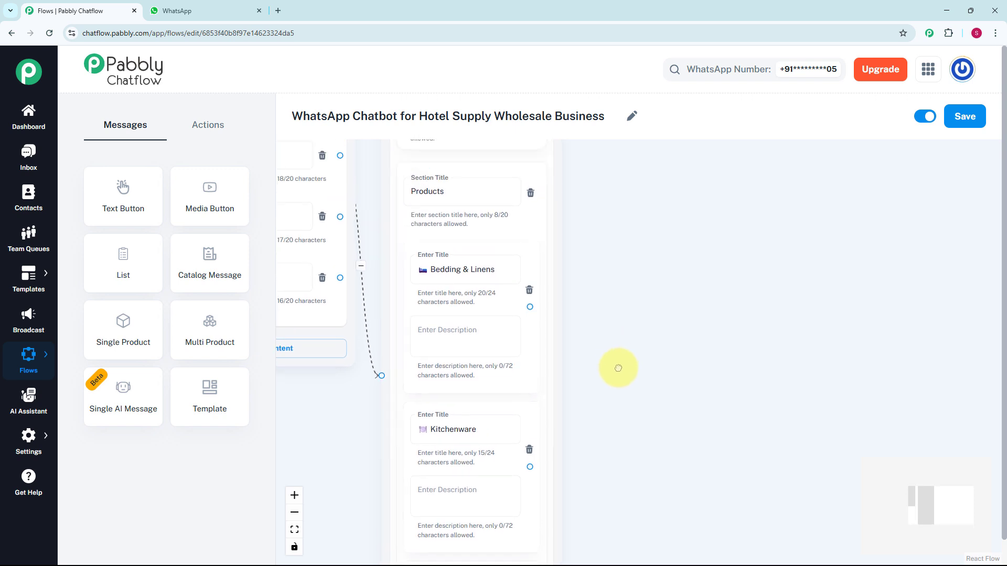
{"action": "left_click_drag", "start_coordinate": [530, 306], "coordinate": [590, 254]}
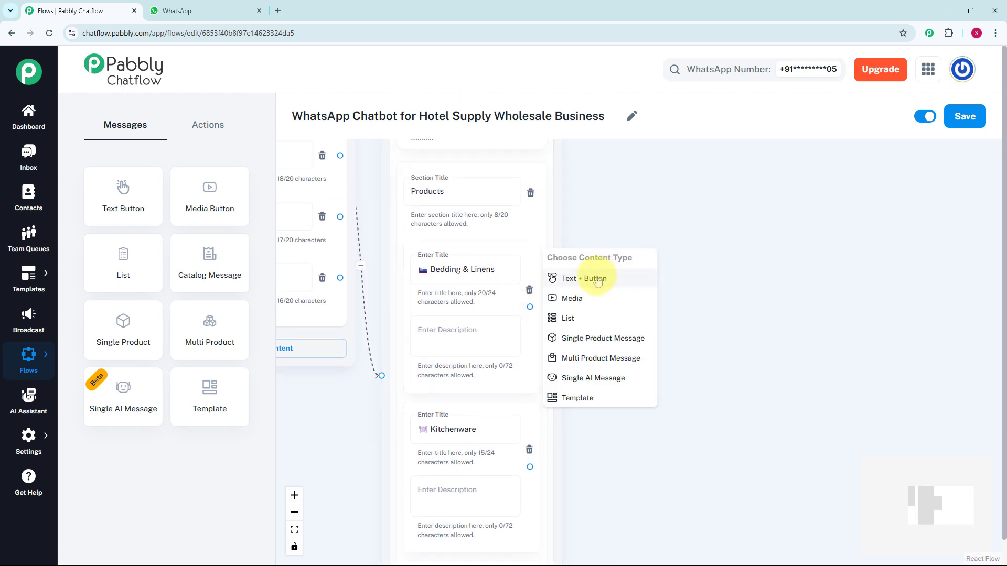
{"action": "left_click", "coordinate": [597, 278]}
{"action": "left_click", "coordinate": [638, 311]}
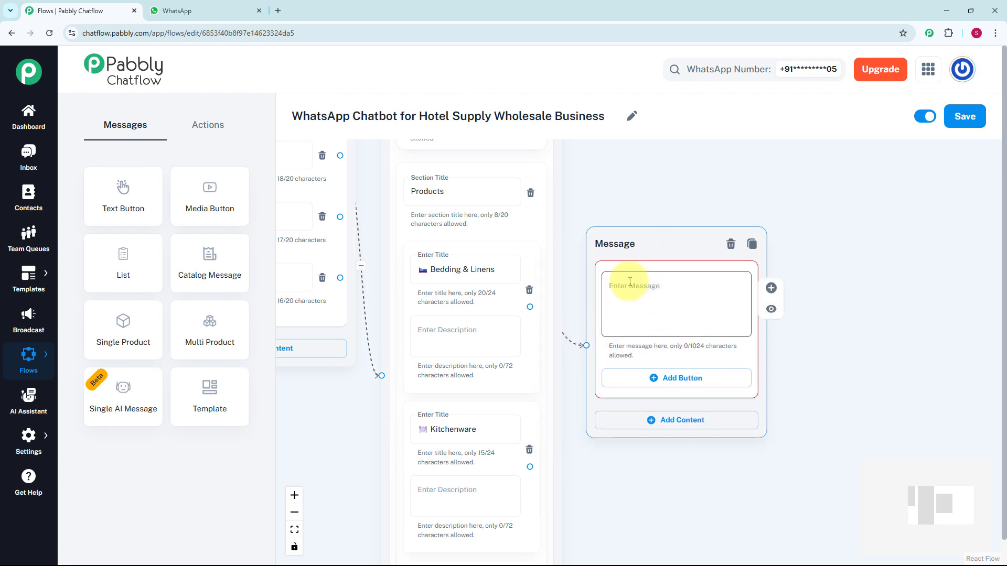
{"action": "key", "text": "ctrl+v"}
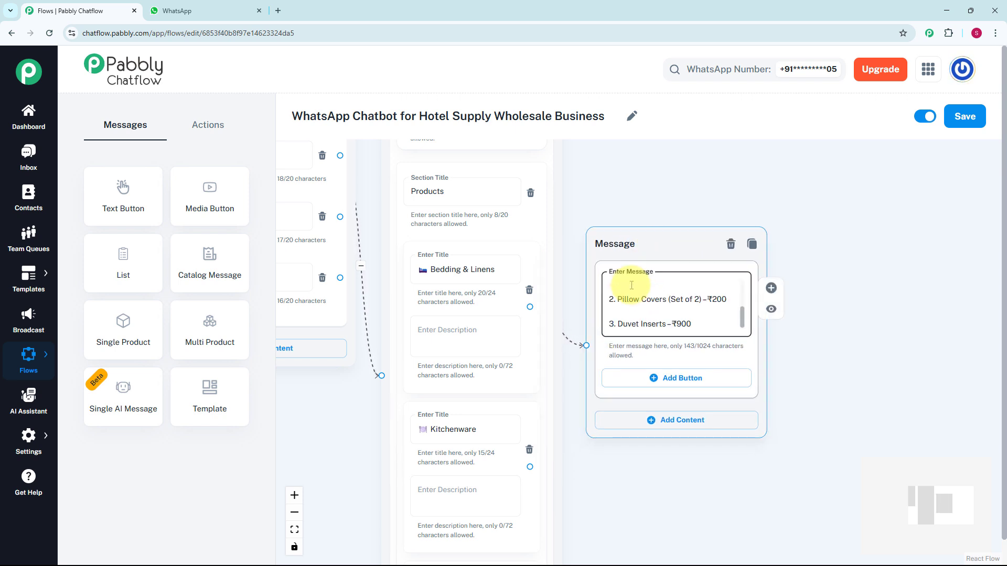
Step: Add an Ask Question node beside the welcome message and link the Place an Order button to it
{"action": "scroll", "coordinate": [653, 252], "scroll_direction": "down", "scroll_amount": 3}
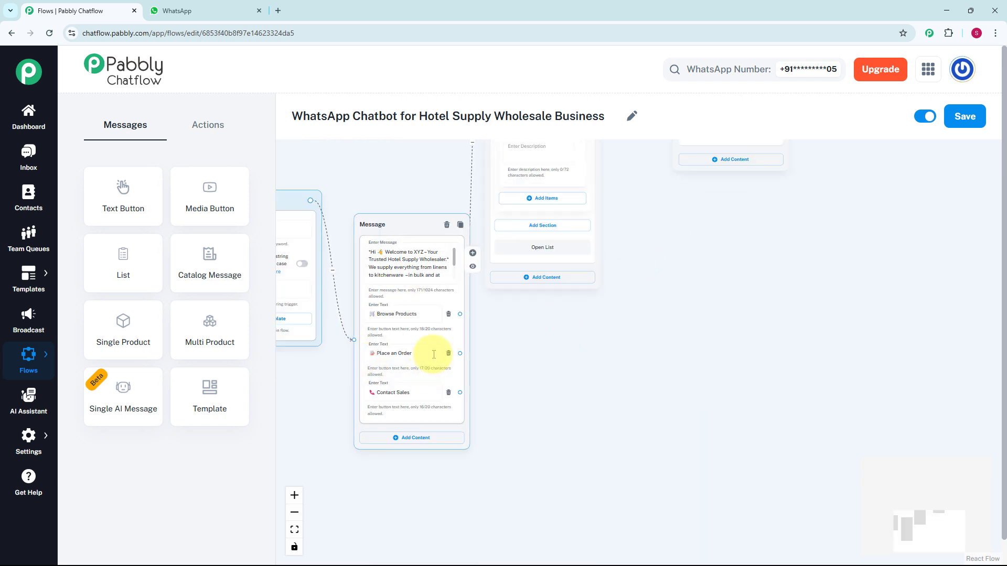
{"action": "scroll", "coordinate": [417, 354], "scroll_direction": "up", "scroll_amount": 2}
{"action": "left_click_drag", "start_coordinate": [540, 389], "coordinate": [564, 353]}
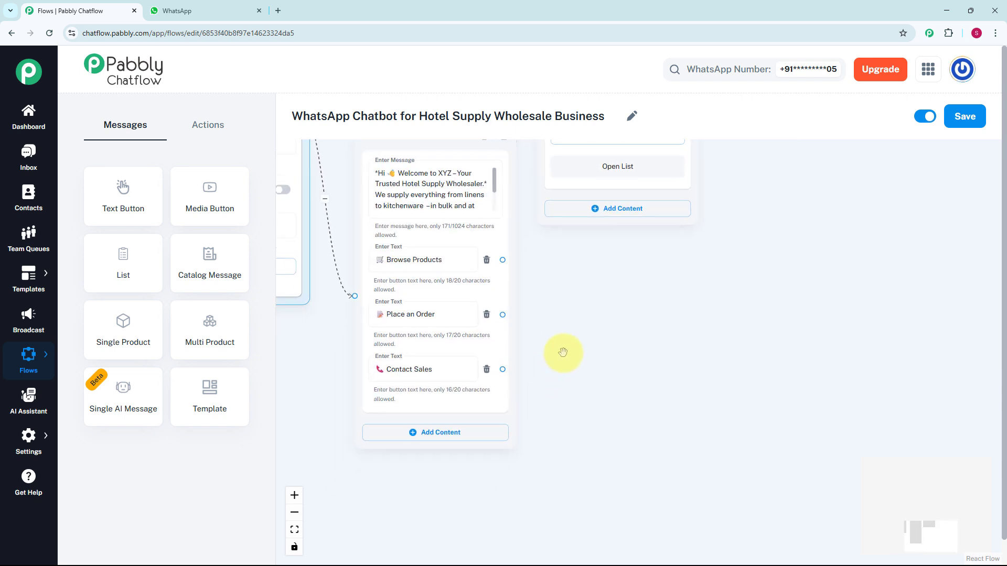
{"action": "left_click", "coordinate": [207, 125]}
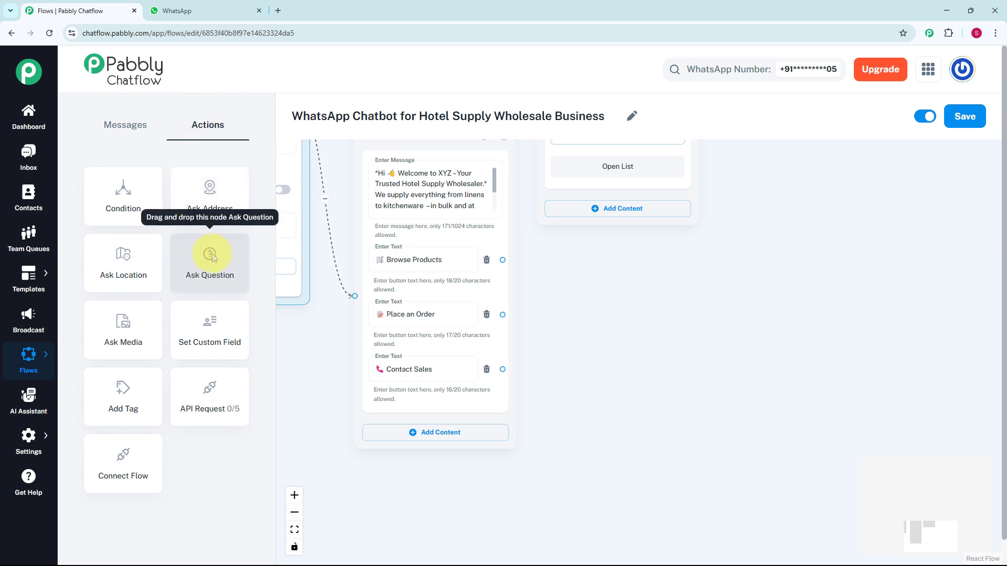
{"action": "left_click_drag", "start_coordinate": [212, 261], "coordinate": [600, 257]}
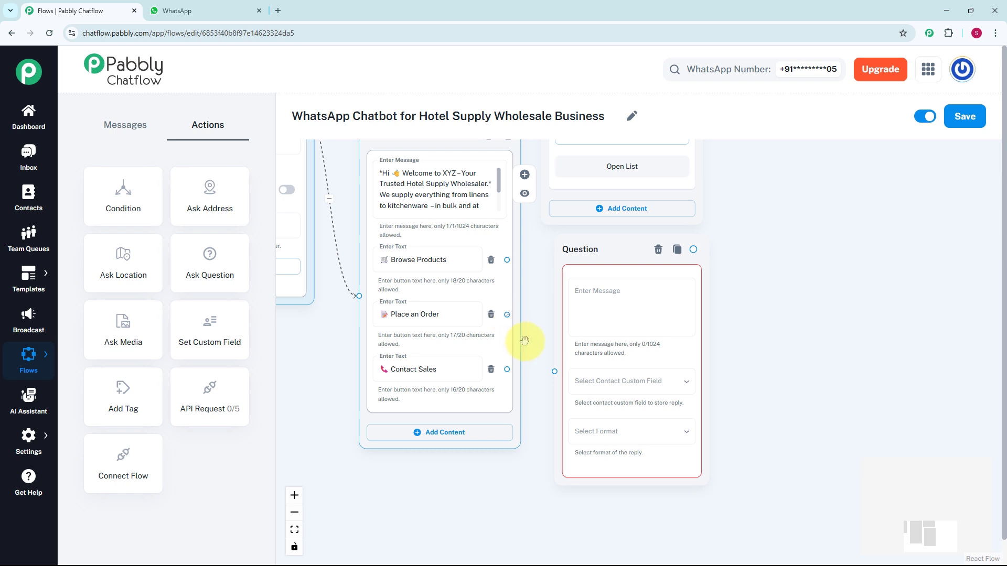
{"action": "left_click_drag", "start_coordinate": [507, 314], "coordinate": [554, 371]}
Step: Enter the question text "Sure! Please provide the following details: 🏬 Delivery Address"
{"action": "left_click", "coordinate": [613, 315]}
{"action": "scroll", "coordinate": [614, 316], "scroll_direction": "up", "scroll_amount": 2}
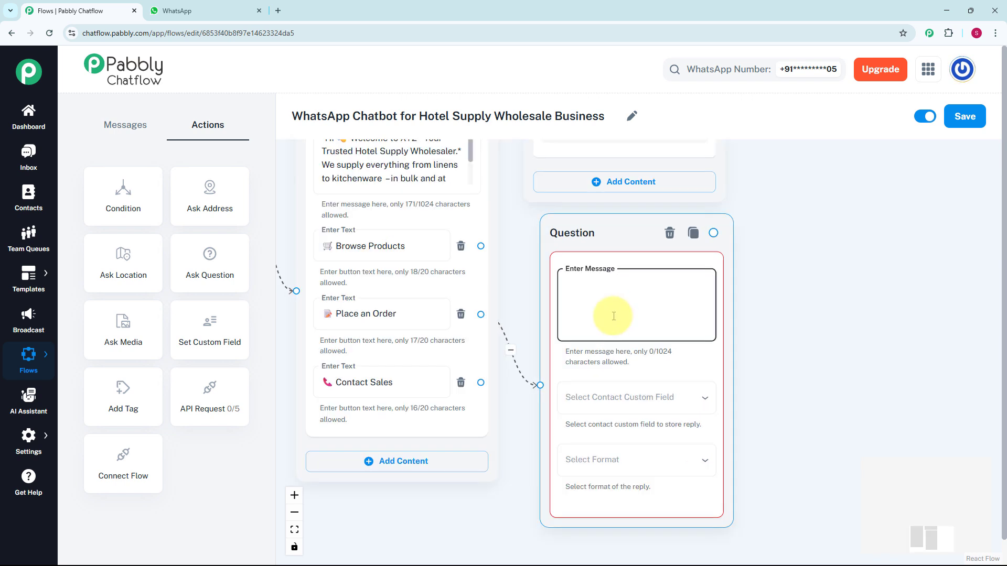
{"action": "type", "text": "Sure! Please provide the following details:  🏬 Delivery Address"}
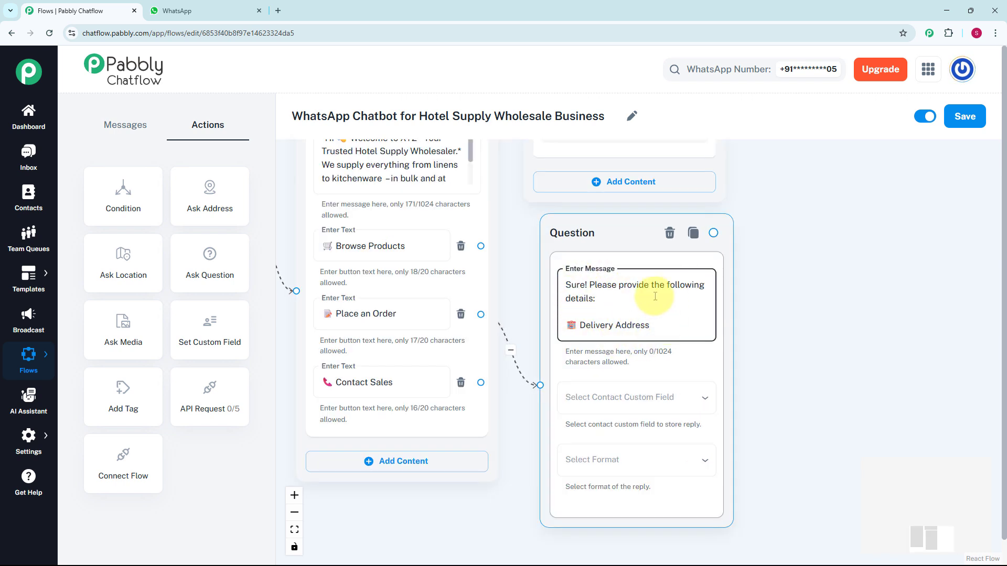
Step: Store the delivery address reply in the Address custom field and set its format to Any
{"action": "left_click", "coordinate": [632, 399]}
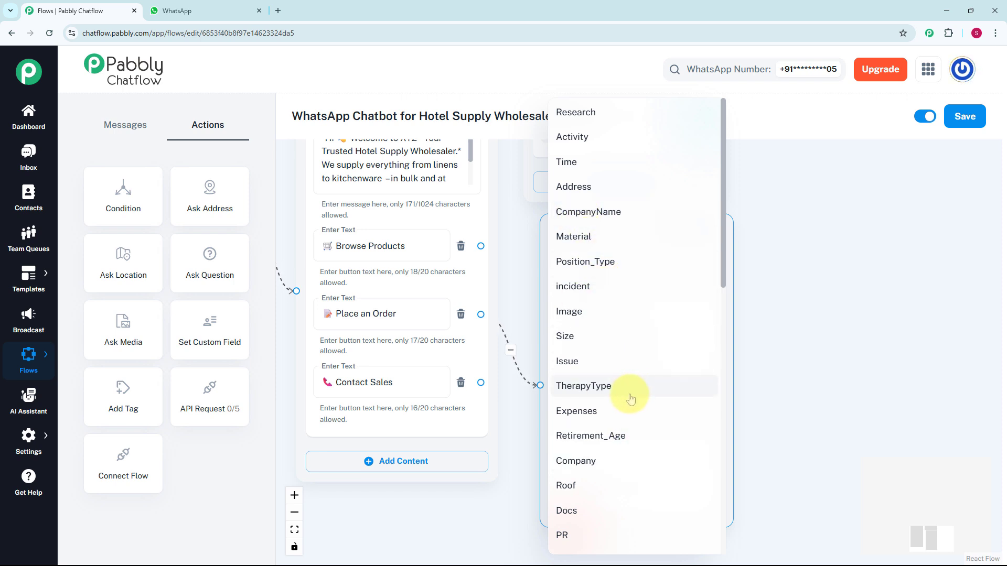
{"action": "left_click", "coordinate": [29, 439]}
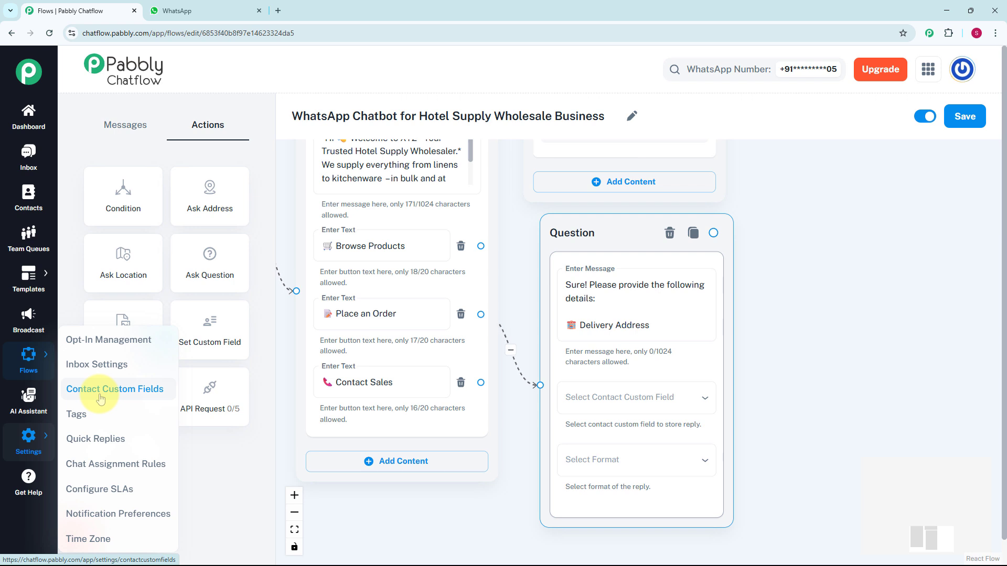
{"action": "left_click", "coordinate": [612, 400]}
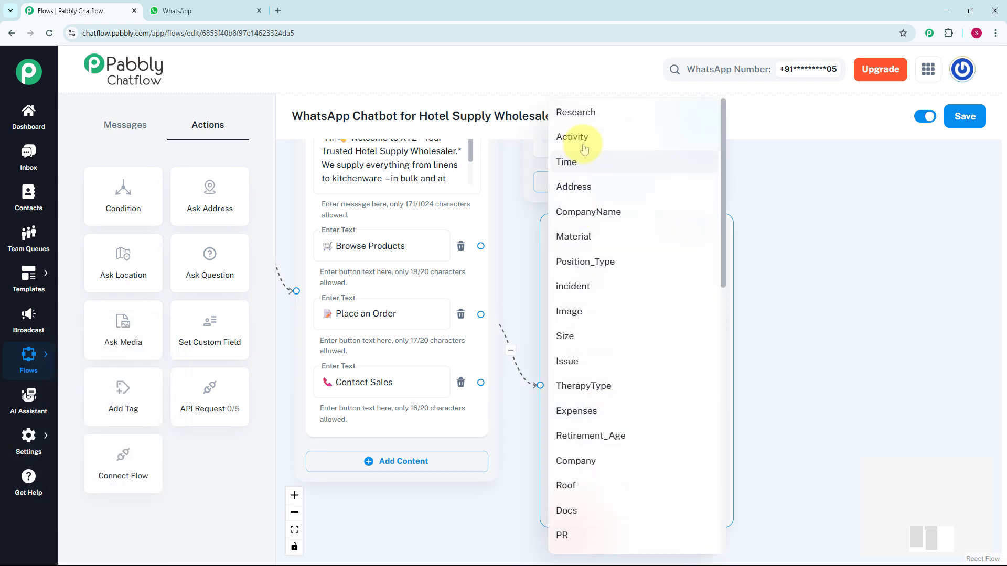
{"action": "left_click", "coordinate": [582, 187]}
{"action": "left_click", "coordinate": [587, 461]}
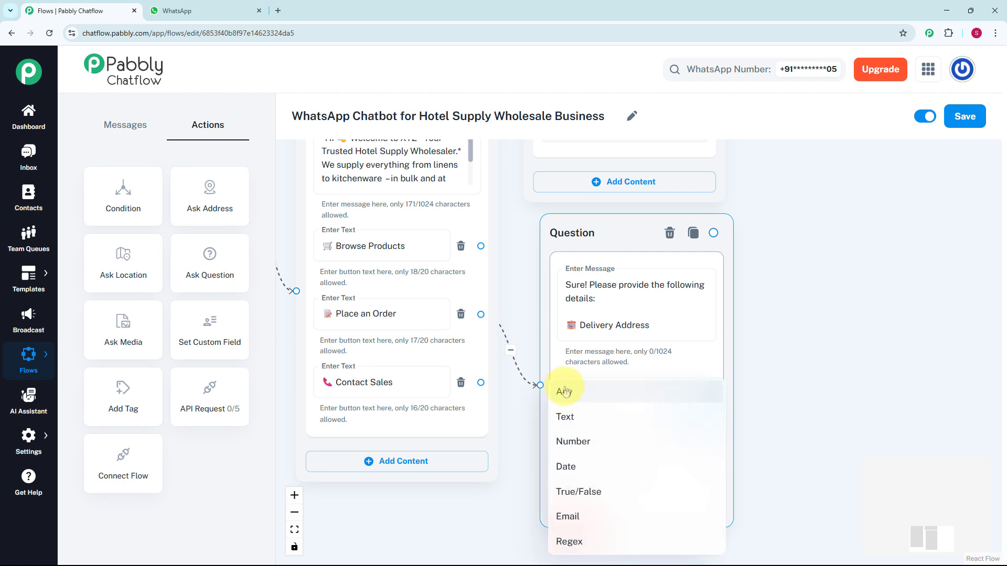
{"action": "left_click", "coordinate": [564, 393]}
Step: Link a second question, "Please share: 📋 List of Items Needed + Quantity", to the address question, storing the reply in Quantity with format Any
{"action": "left_click", "coordinate": [778, 296]}
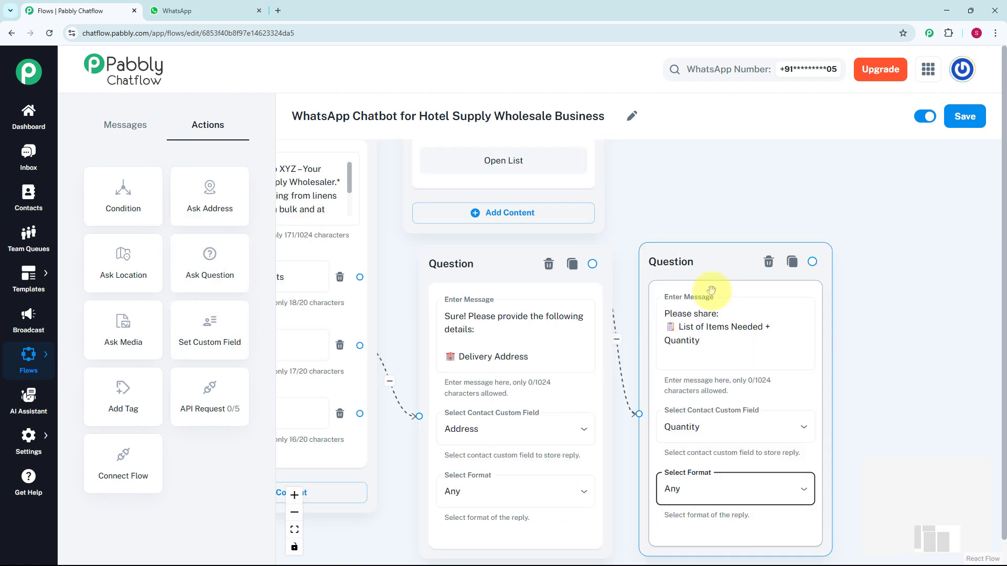
{"action": "left_click", "coordinate": [673, 331]}
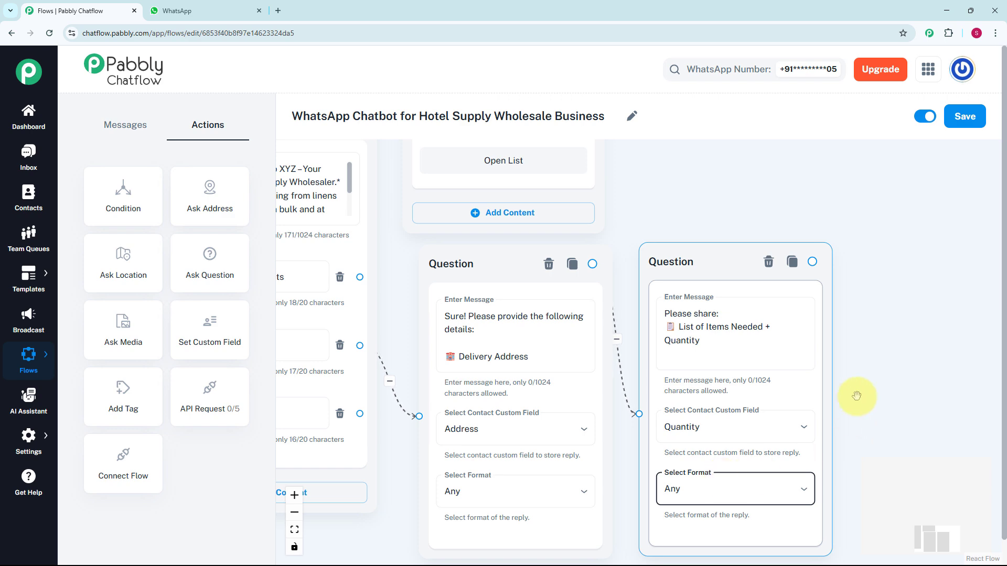
Step: Link the items and quantity question to a new Text + Button message
{"action": "scroll", "coordinate": [869, 340], "scroll_direction": "down", "scroll_amount": 3}
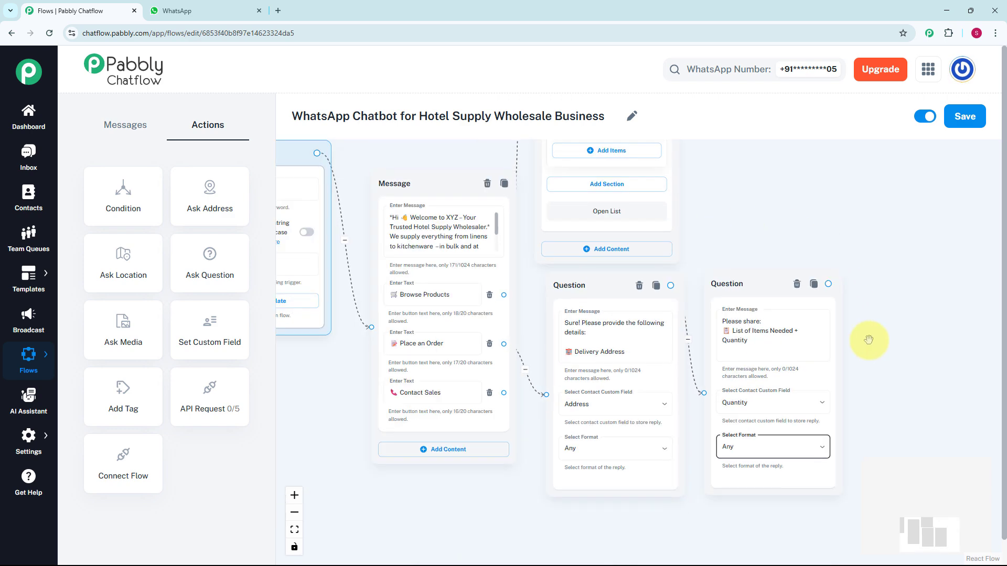
{"action": "left_click_drag", "start_coordinate": [850, 336], "coordinate": [679, 320]}
{"action": "scroll", "coordinate": [604, 310], "scroll_direction": "up", "scroll_amount": 1}
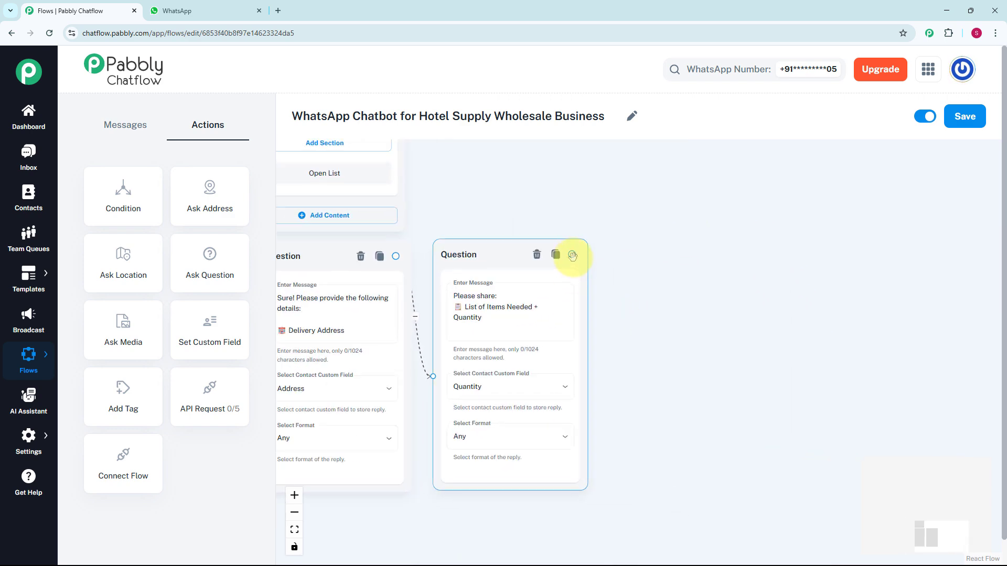
{"action": "left_click_drag", "start_coordinate": [585, 254], "coordinate": [582, 300]}
{"action": "left_click", "coordinate": [629, 328]}
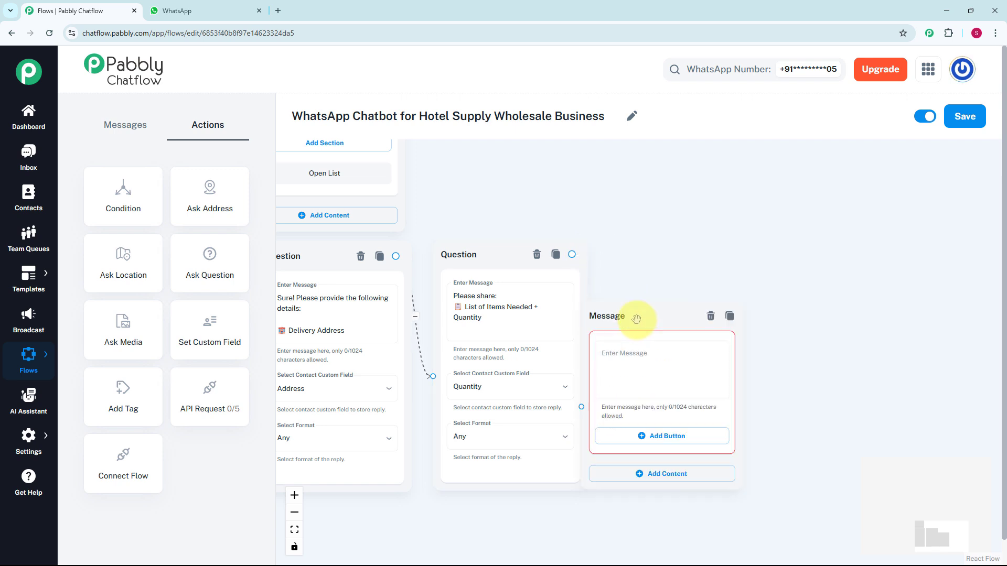
Step: Enter the order confirmation text "Thanks for placing the order.🙌 We'll confirm the availability and dispatch schedule." in the new message
{"action": "left_click", "coordinate": [679, 327]}
{"action": "scroll", "coordinate": [683, 337], "scroll_direction": "up", "scroll_amount": 1}
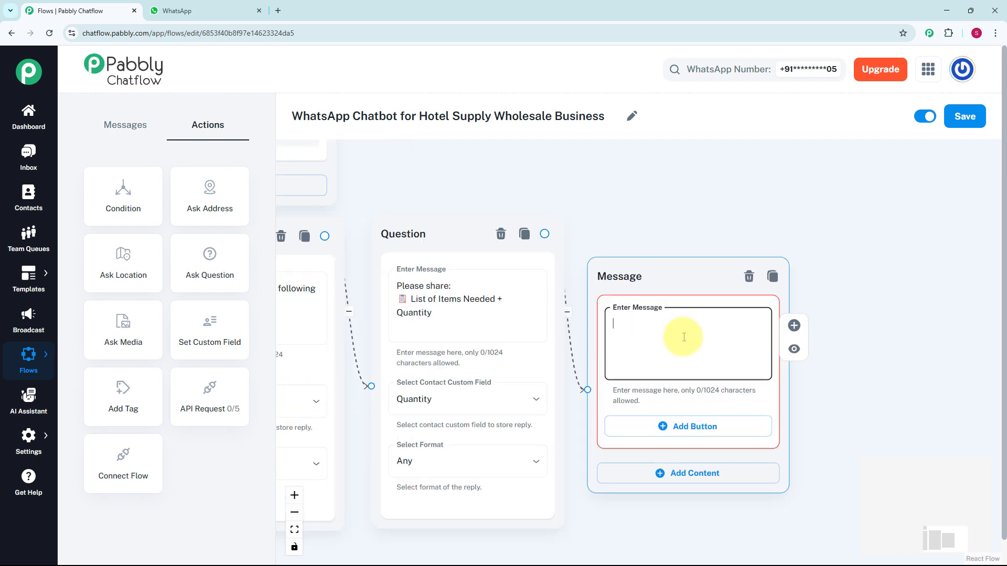
{"action": "type", "text": "Thanks for placing the order.🙌  We'll confirm the availability and dispatch schedule."}
{"action": "scroll", "coordinate": [684, 338], "scroll_direction": "down", "scroll_amount": 1}
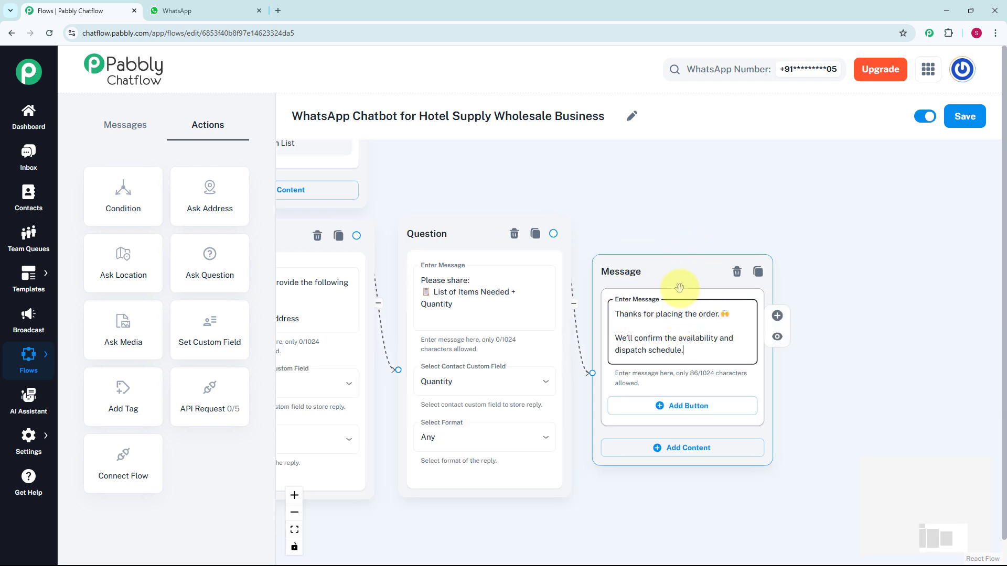
{"action": "left_click", "coordinate": [688, 248]}
Step: Link the welcome message's Contact Sales button to a new Text + Button message below the question nodes
{"action": "scroll", "coordinate": [682, 247], "scroll_direction": "down", "scroll_amount": 3}
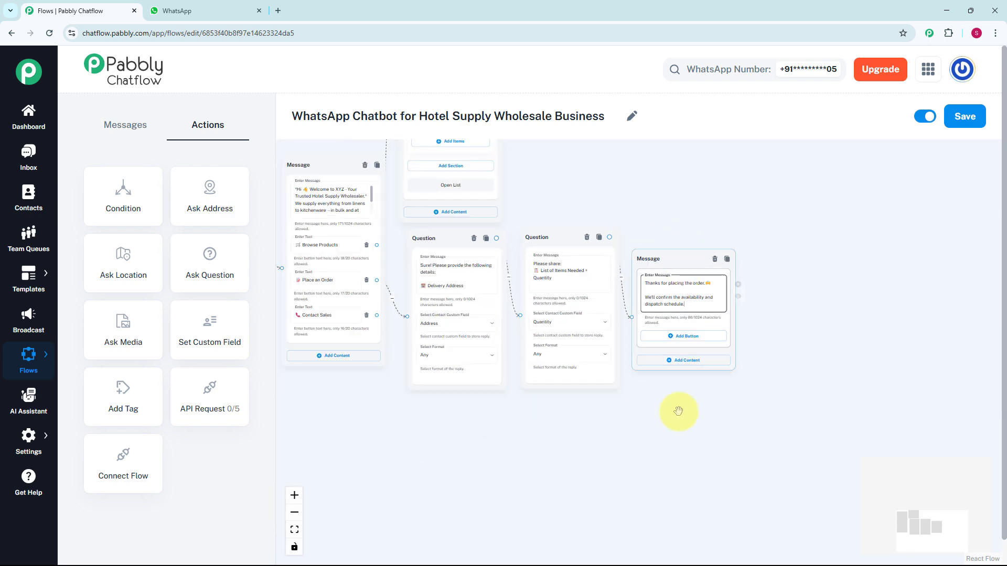
{"action": "scroll", "coordinate": [463, 456], "scroll_direction": "up", "scroll_amount": 1}
{"action": "scroll", "coordinate": [456, 450], "scroll_direction": "up", "scroll_amount": 2}
{"action": "left_click_drag", "start_coordinate": [449, 445], "coordinate": [456, 490]}
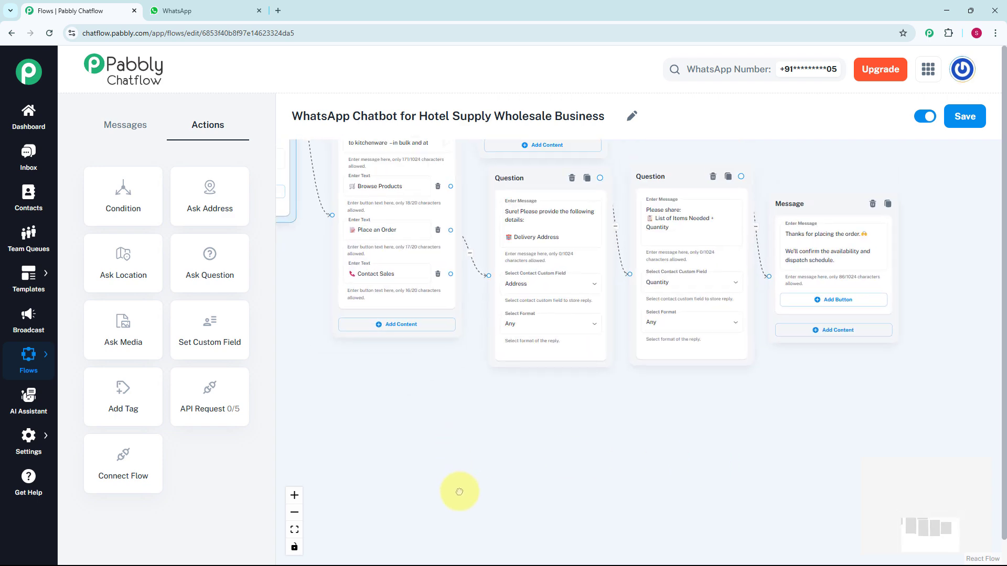
{"action": "scroll", "coordinate": [449, 280], "scroll_direction": "up", "scroll_amount": 2}
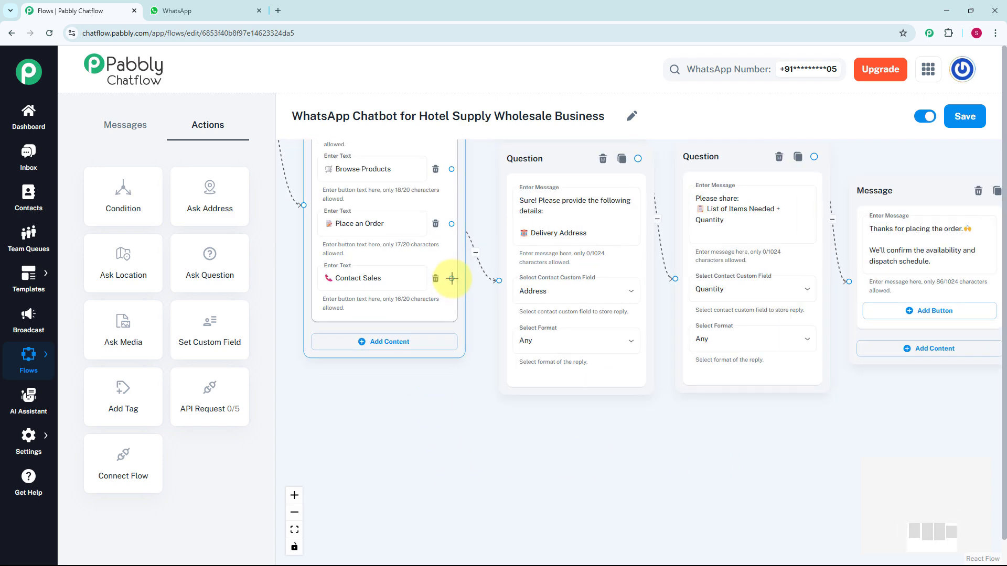
{"action": "left_click_drag", "start_coordinate": [452, 278], "coordinate": [571, 420]}
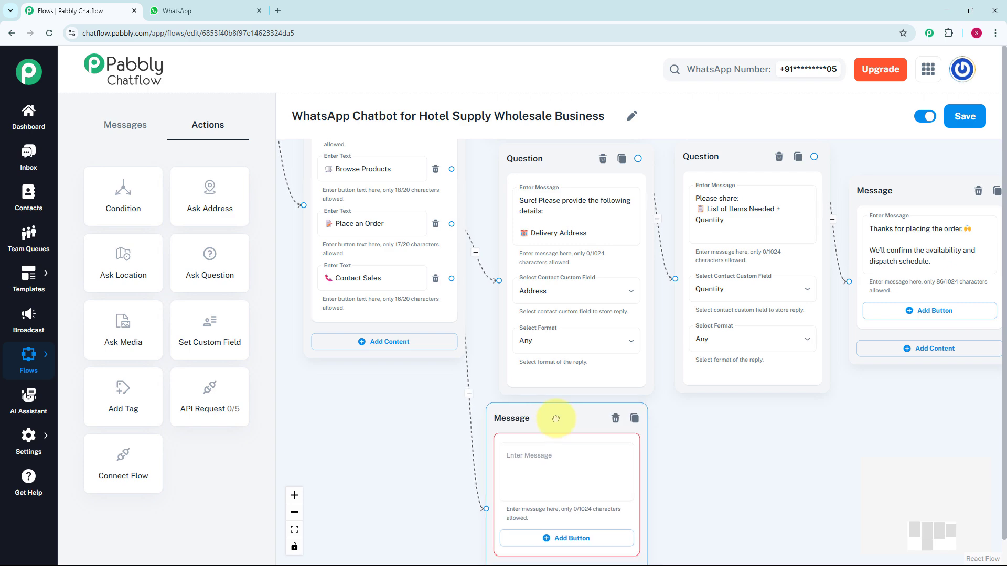
Step: Fill the Contact Sales message with the sales team's phone number and e-mail for direct contact
{"action": "left_click", "coordinate": [573, 375]}
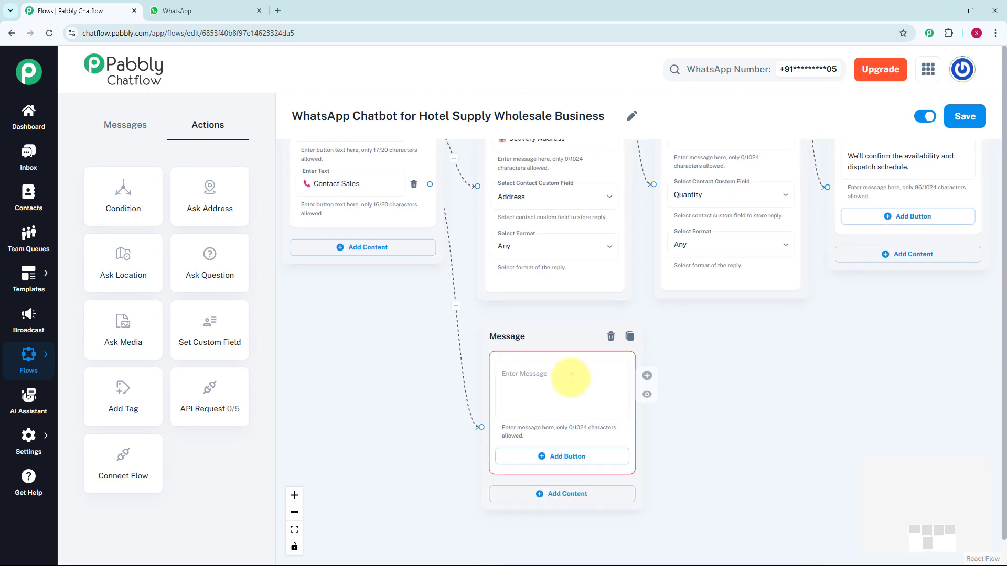
{"action": "key", "text": "ctrl+v"}
{"action": "scroll", "coordinate": [727, 370], "scroll_direction": "down", "scroll_amount": 1}
{"action": "scroll", "coordinate": [607, 387], "scroll_direction": "up", "scroll_amount": 2}
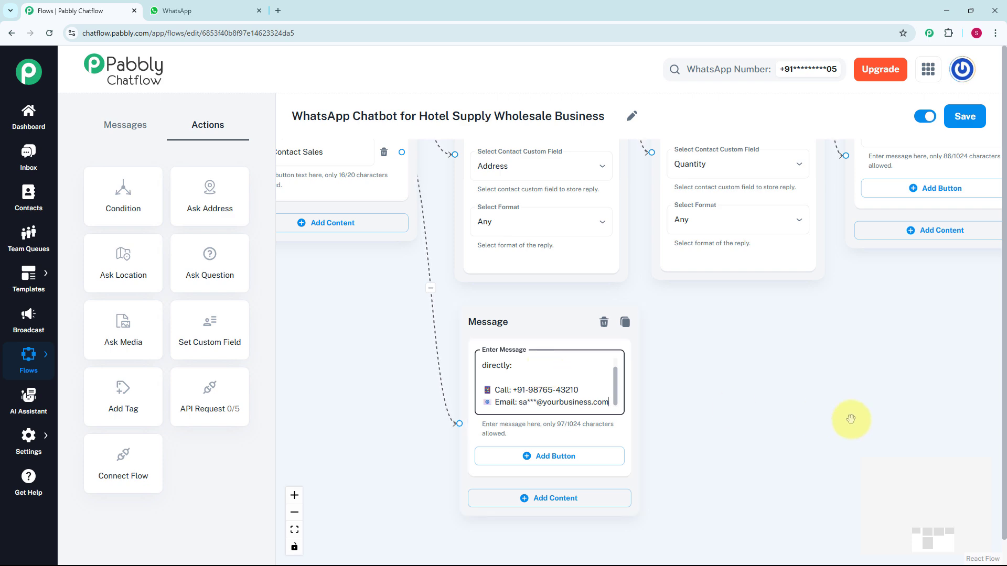
Step: Save the completed chatbot flow
{"action": "scroll", "coordinate": [850, 419], "scroll_direction": "down", "scroll_amount": 5}
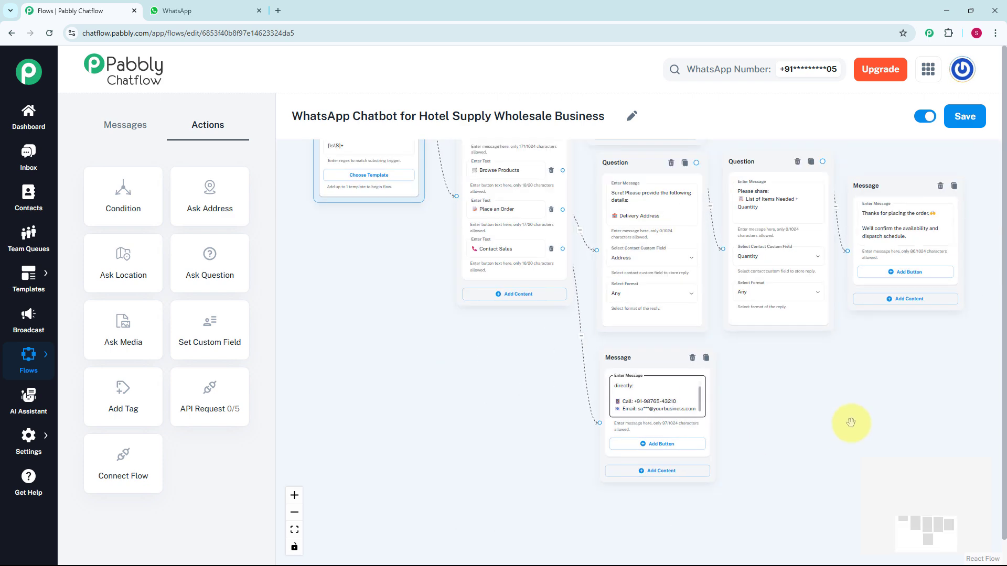
{"action": "scroll", "coordinate": [787, 473], "scroll_direction": "down", "scroll_amount": 3}
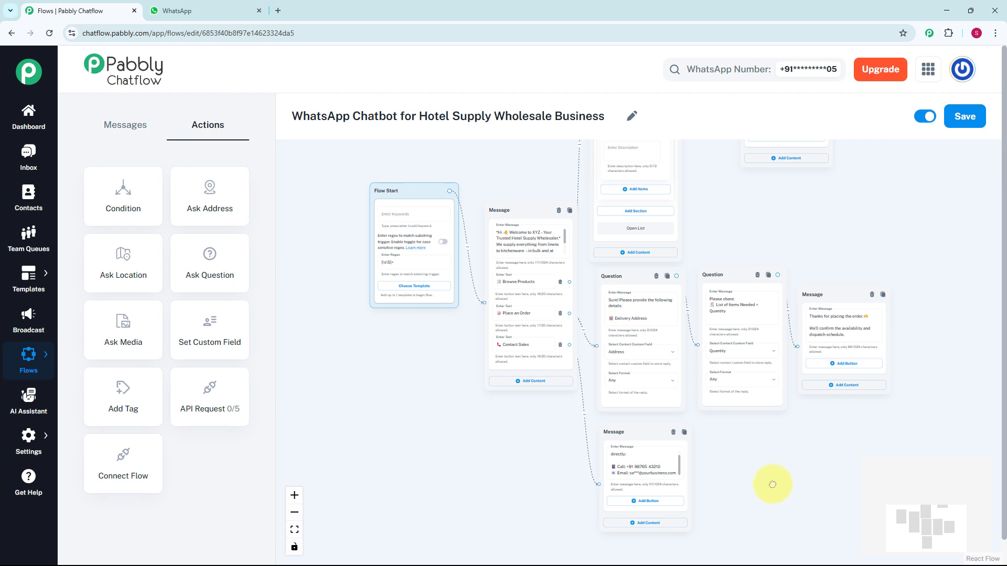
{"action": "left_click_drag", "start_coordinate": [773, 485], "coordinate": [711, 526]}
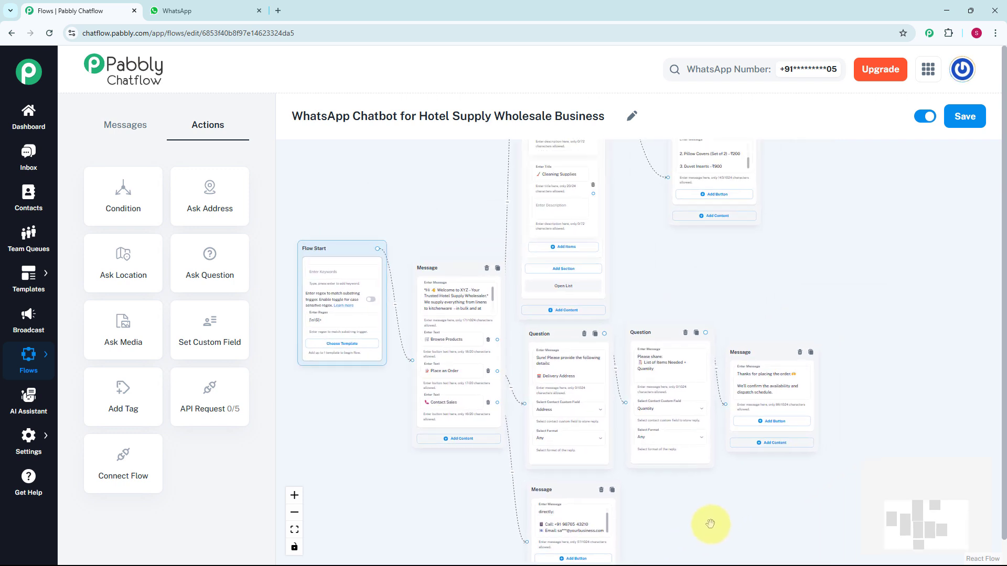
{"action": "left_click", "coordinate": [961, 119]}
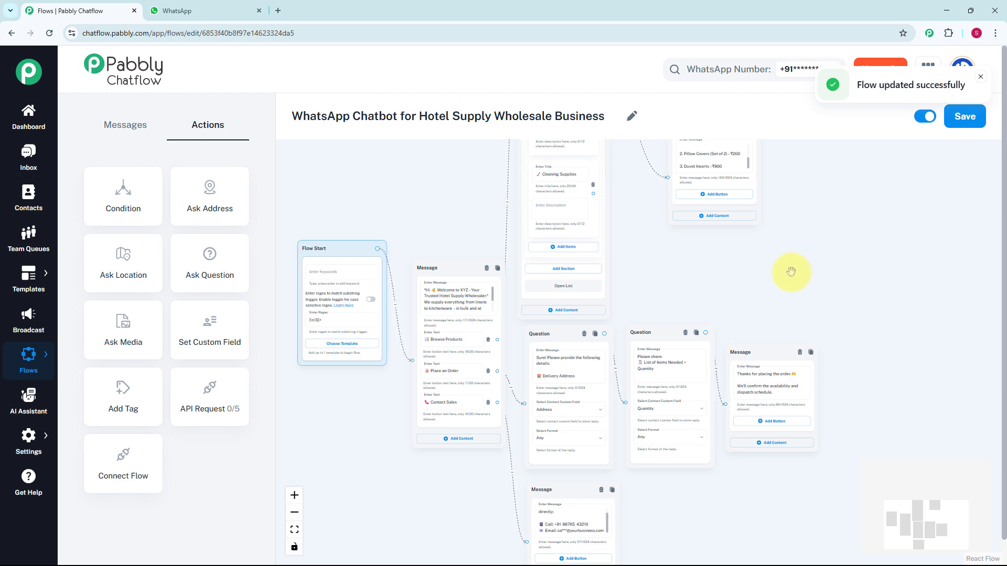
{"action": "scroll", "coordinate": [794, 276], "scroll_direction": "down", "scroll_amount": 3}
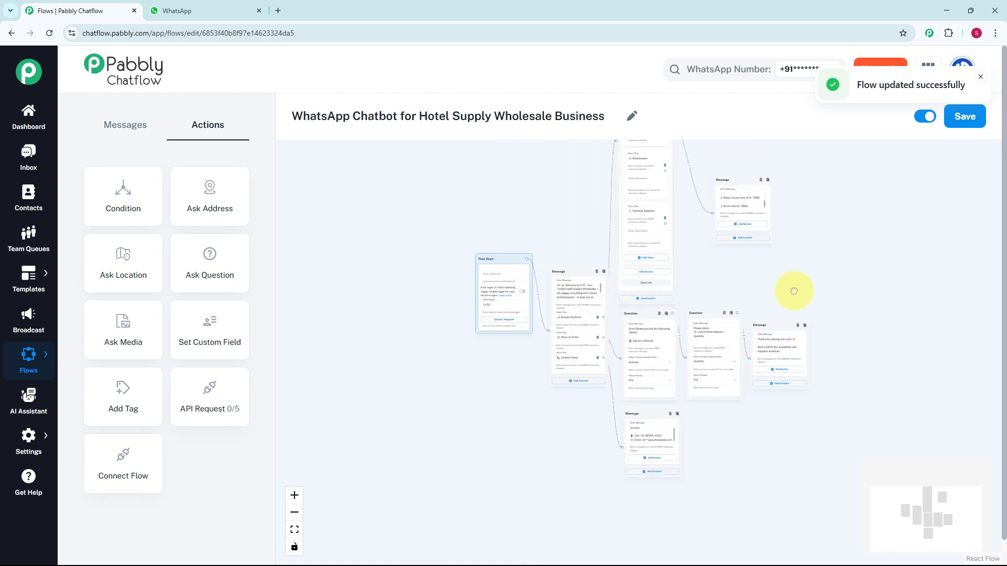
{"action": "left_click_drag", "start_coordinate": [794, 288], "coordinate": [782, 348]}
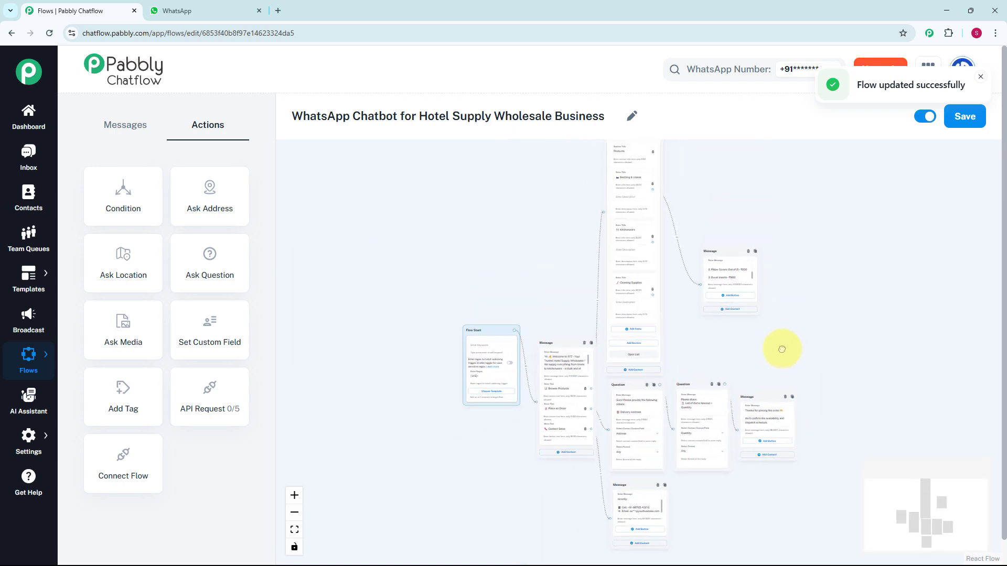
Step: Open the test contact's inbox conversation and review the chatbot's replies from the welcome message through product browsing, ordering and Contact Sales
{"action": "left_click", "coordinate": [29, 165]}
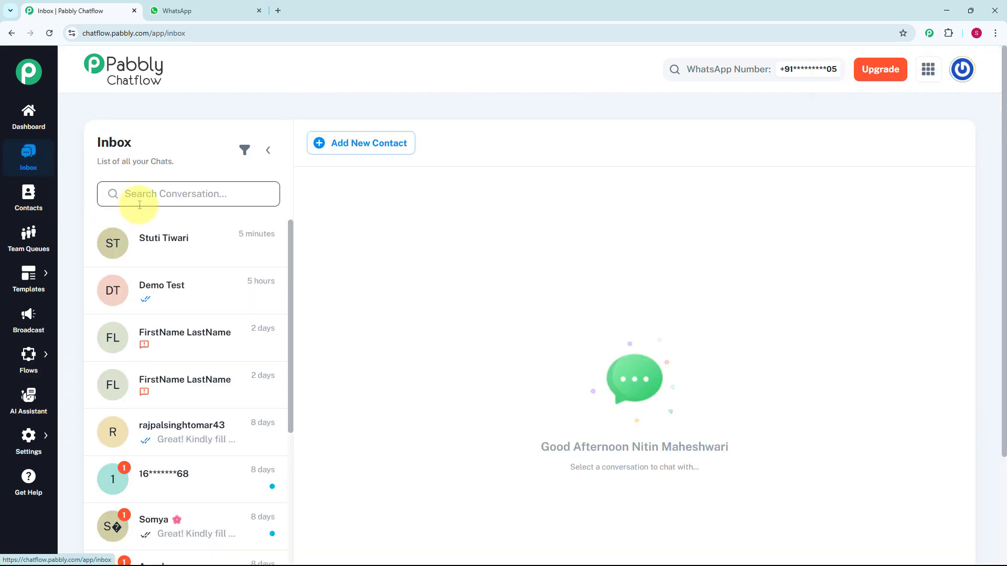
{"action": "left_click", "coordinate": [203, 254]}
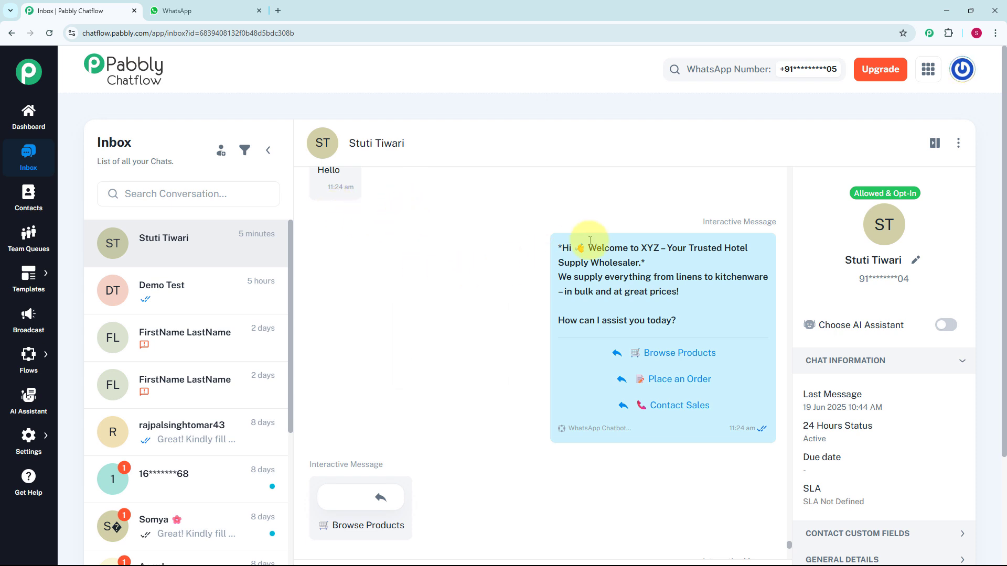
{"action": "mouse_move", "coordinate": [593, 242]}
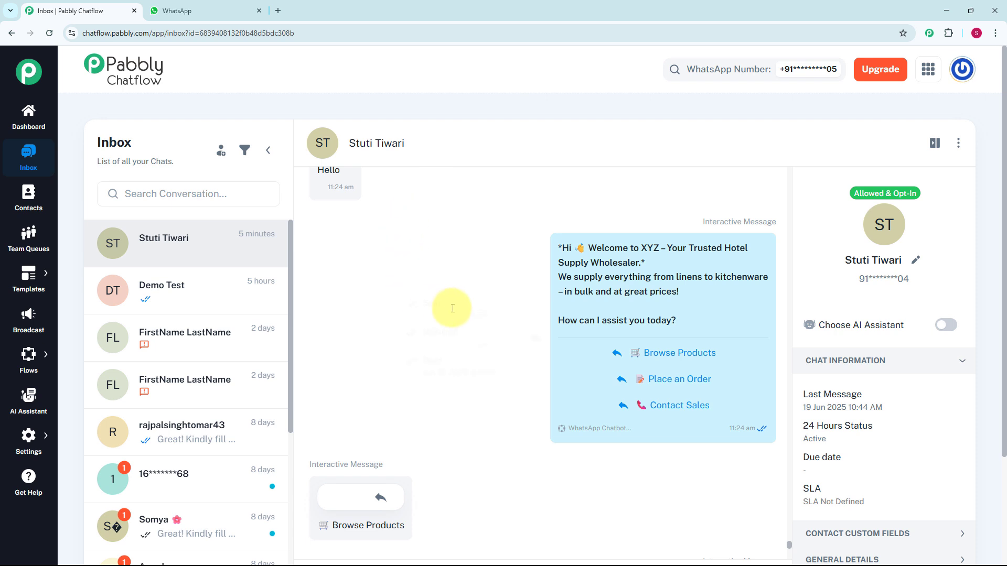
{"action": "mouse_move", "coordinate": [517, 298]}
{"action": "scroll", "coordinate": [506, 292], "scroll_direction": "down", "scroll_amount": 3}
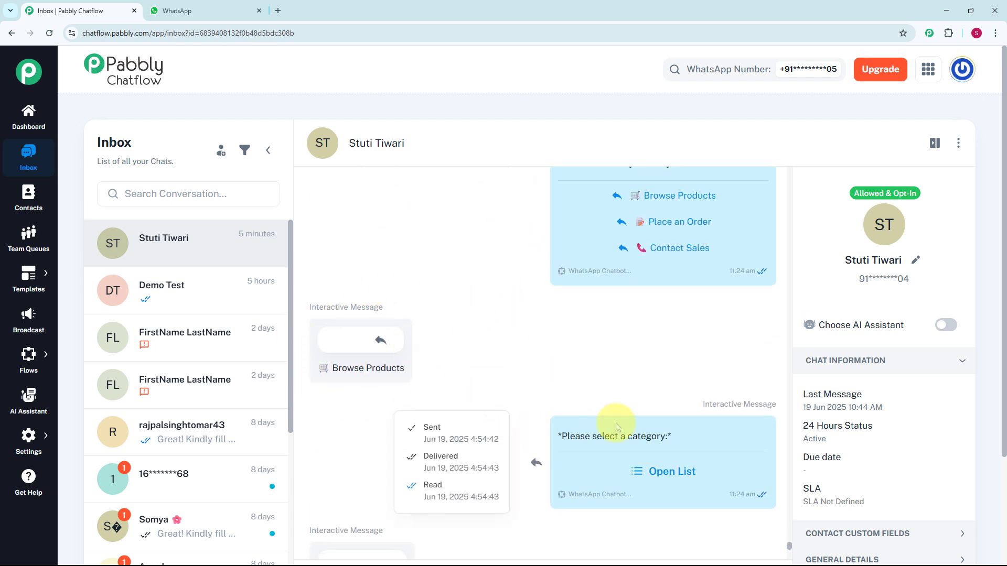
{"action": "scroll", "coordinate": [522, 344], "scroll_direction": "down", "scroll_amount": 3}
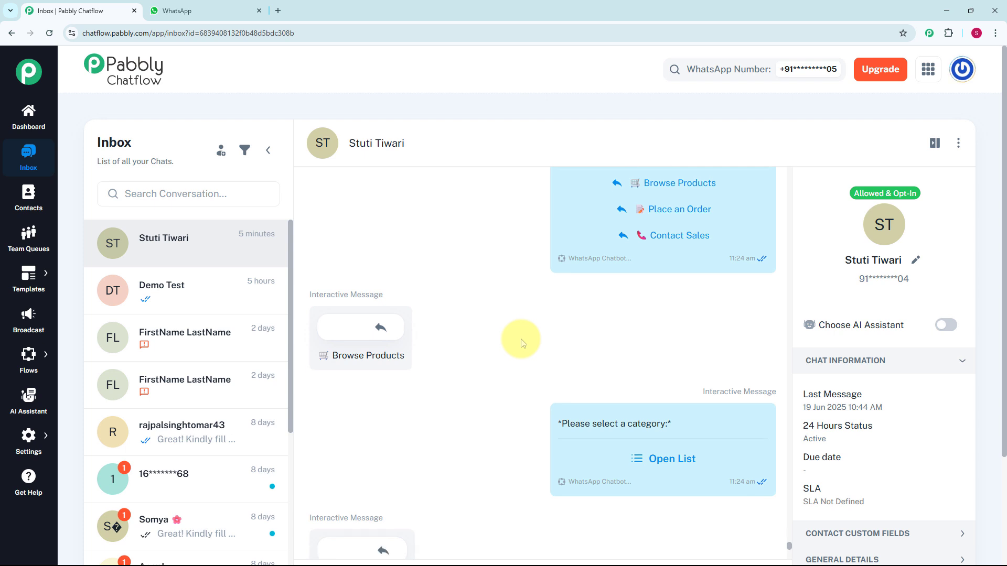
{"action": "scroll", "coordinate": [522, 344], "scroll_direction": "down", "scroll_amount": 2}
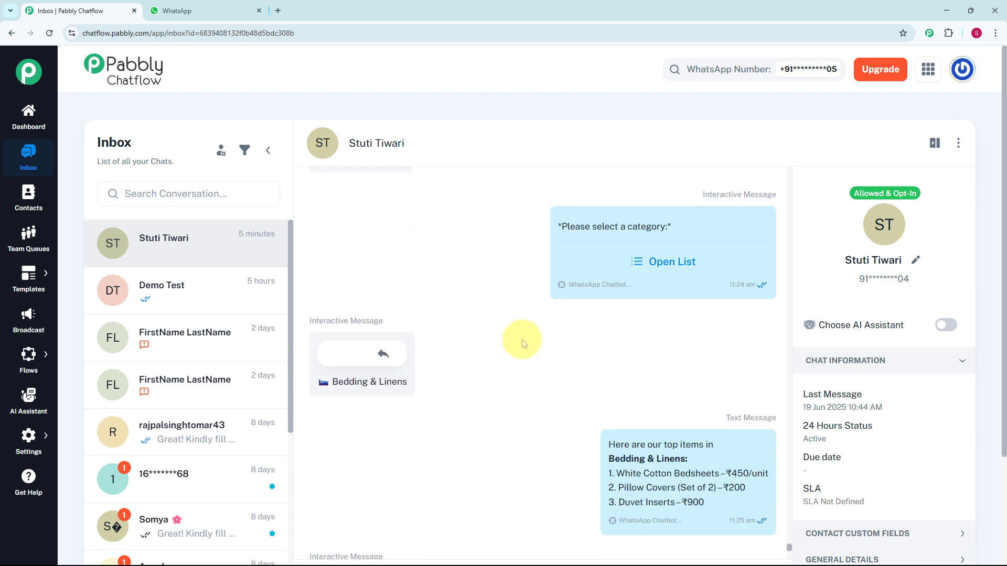
{"action": "scroll", "coordinate": [522, 344], "scroll_direction": "down", "scroll_amount": 2}
{"action": "scroll", "coordinate": [522, 343], "scroll_direction": "down", "scroll_amount": 3}
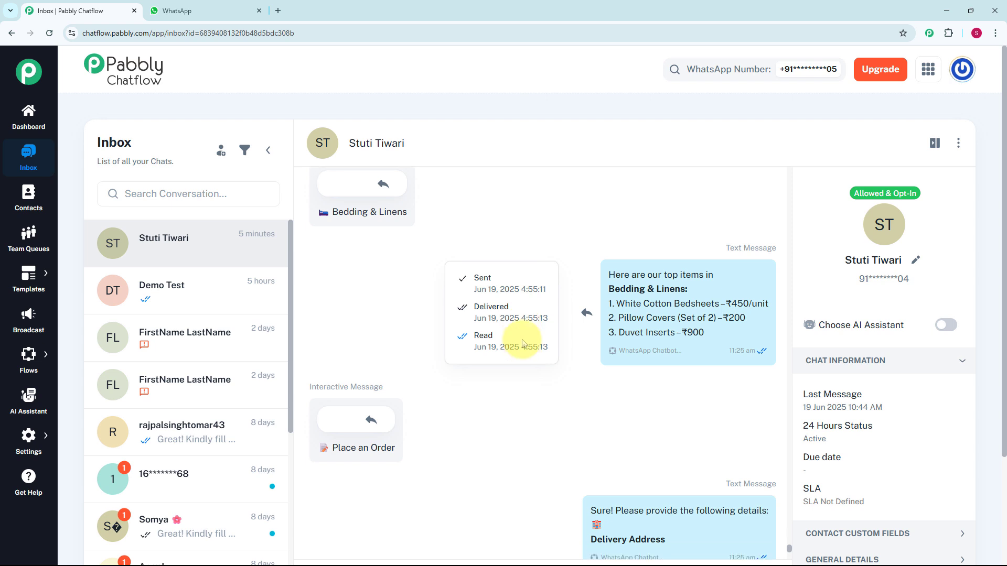
{"action": "scroll", "coordinate": [523, 343], "scroll_direction": "down", "scroll_amount": 5}
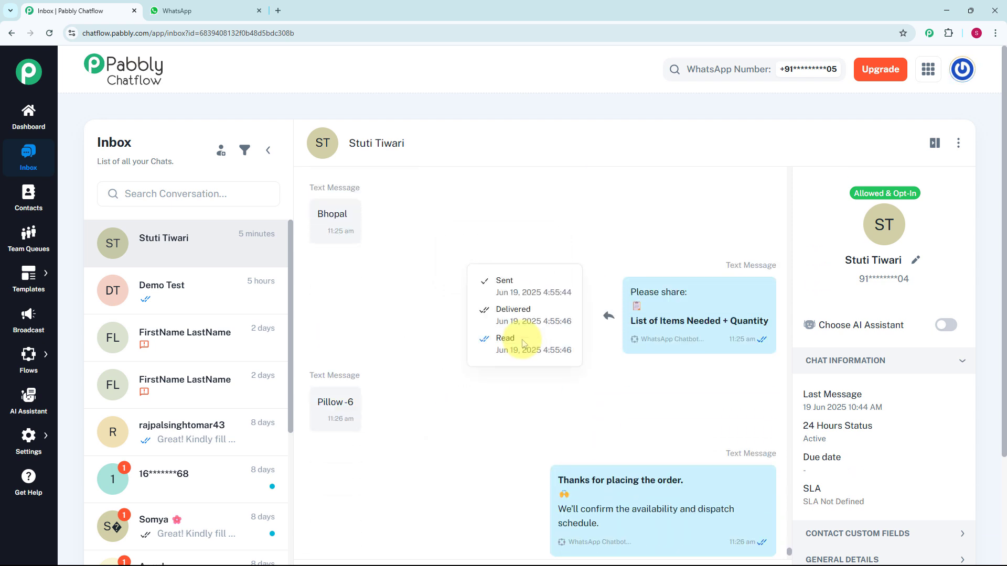
{"action": "scroll", "coordinate": [523, 344], "scroll_direction": "down", "scroll_amount": 4}
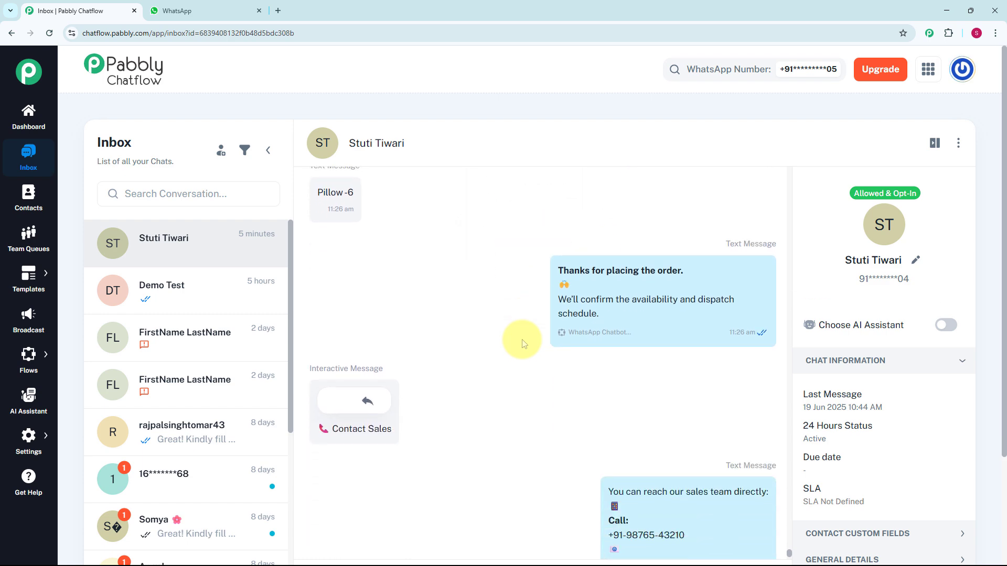
{"action": "scroll", "coordinate": [523, 344], "scroll_direction": "down", "scroll_amount": 4}
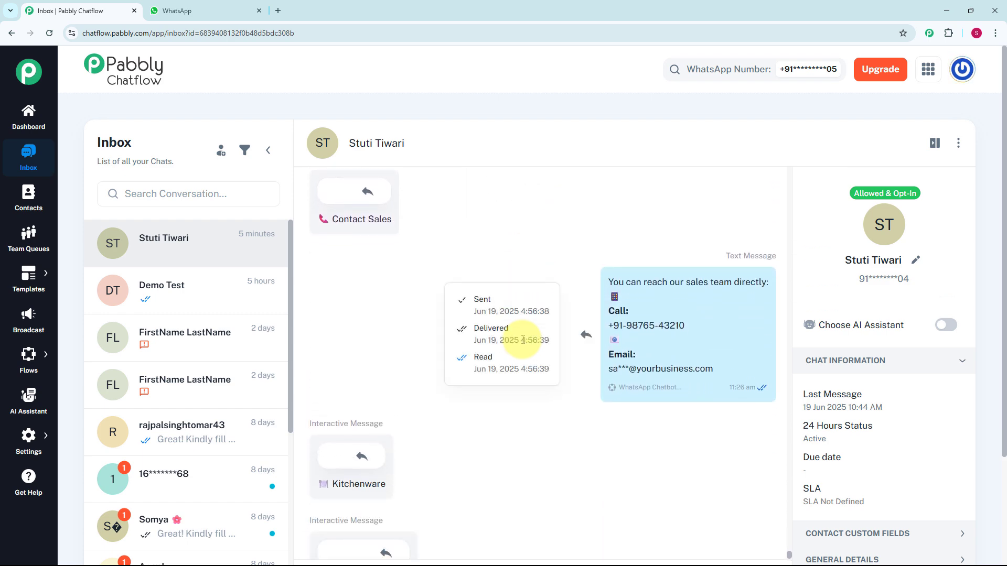